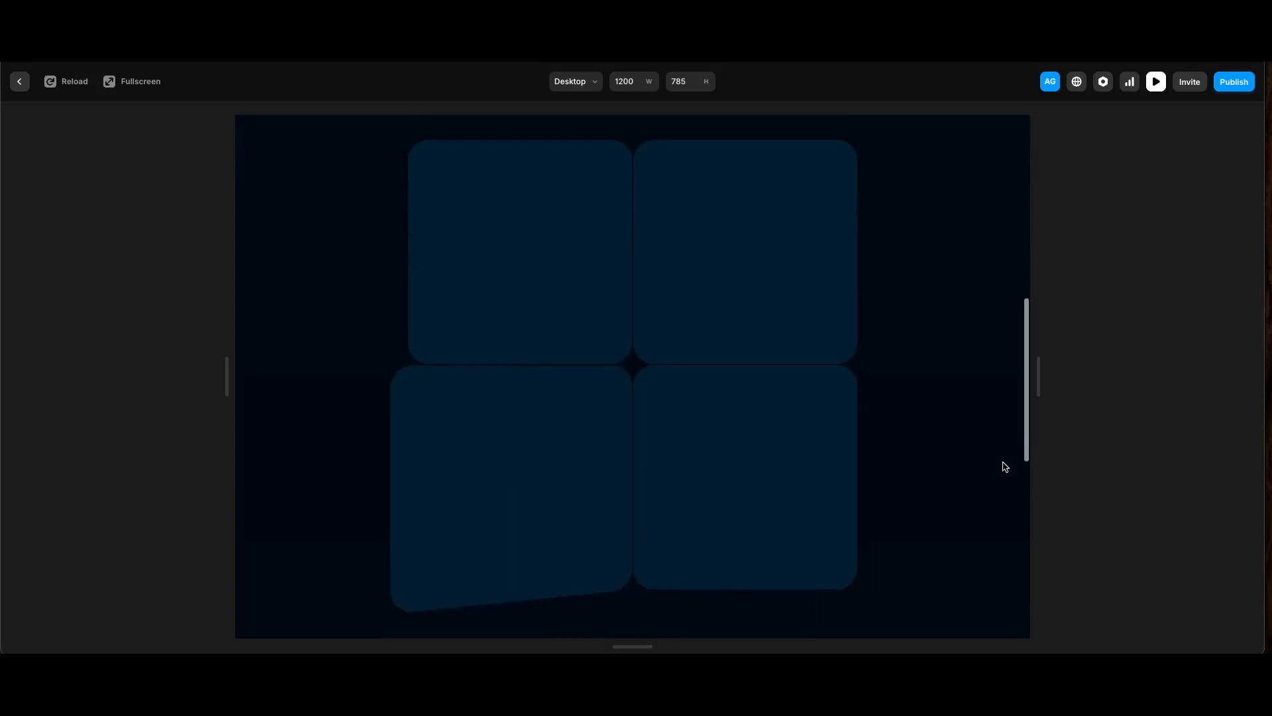
# - Examine the page preview by moving through the hero, the four unfolding cards and the footer
pyautogui.scroll(-5, 1004, 466)
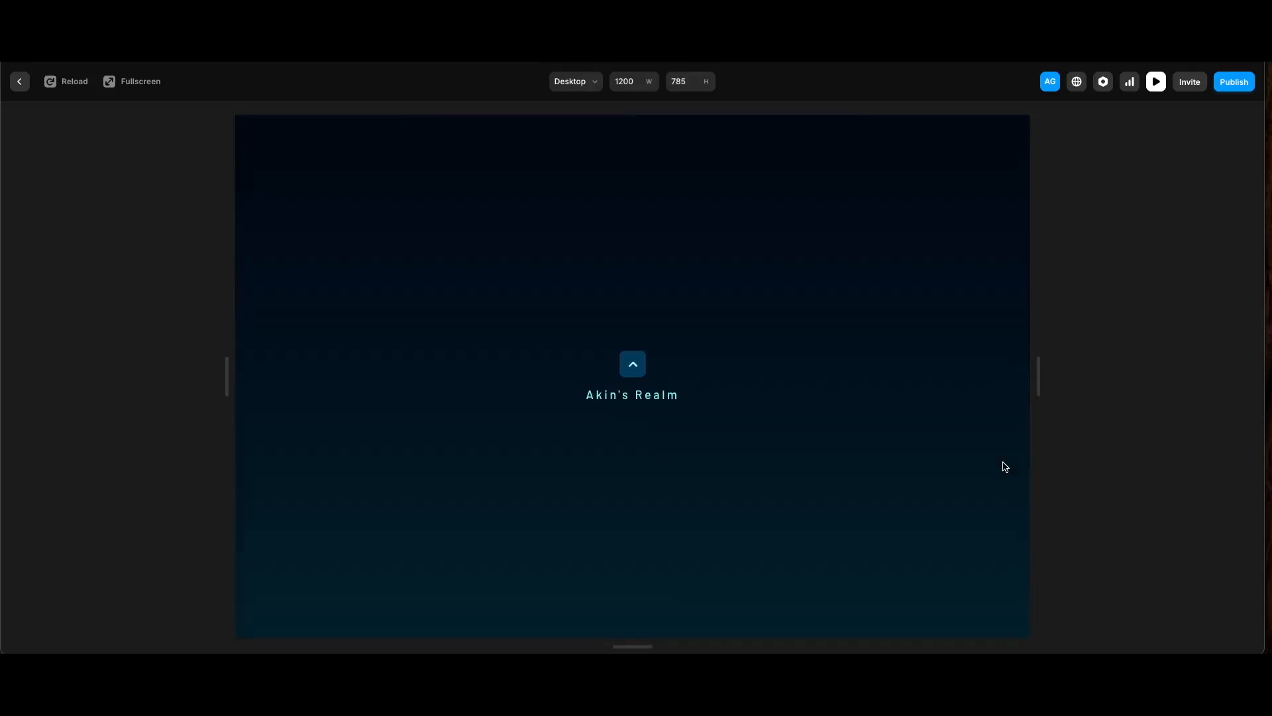
pyautogui.scroll(5, 1004, 467)
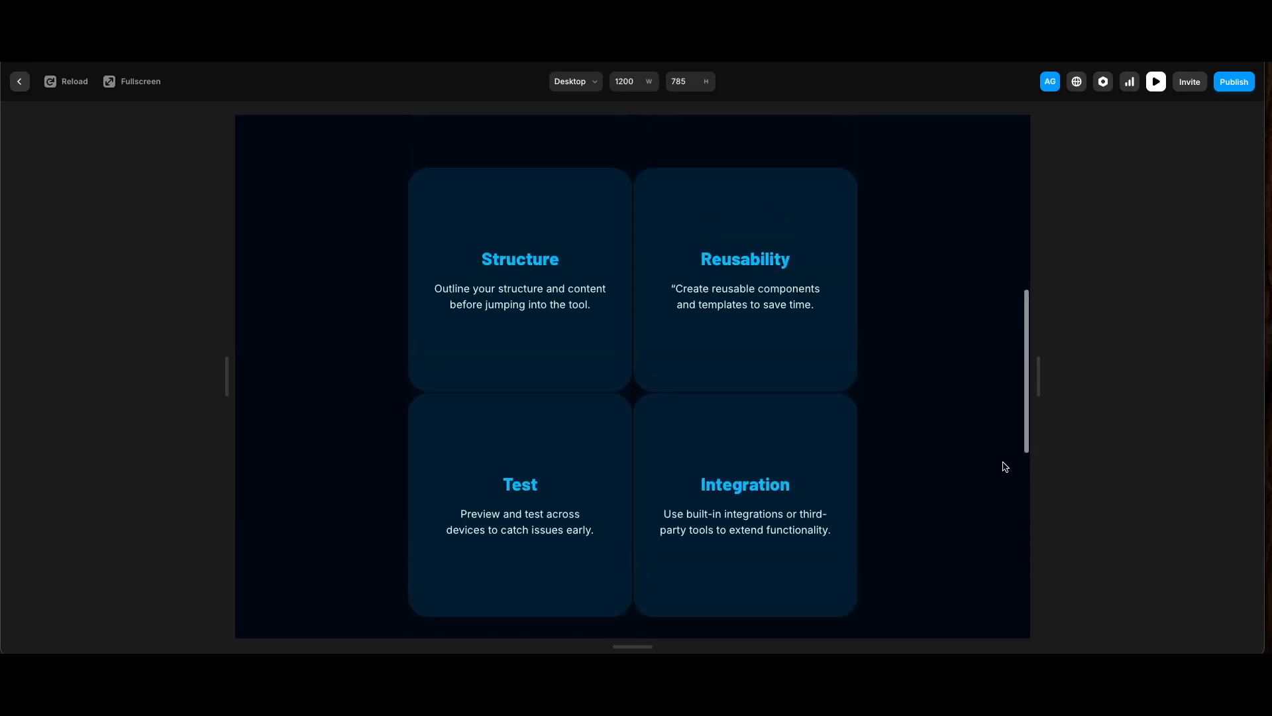
pyautogui.scroll(5, 1005, 467)
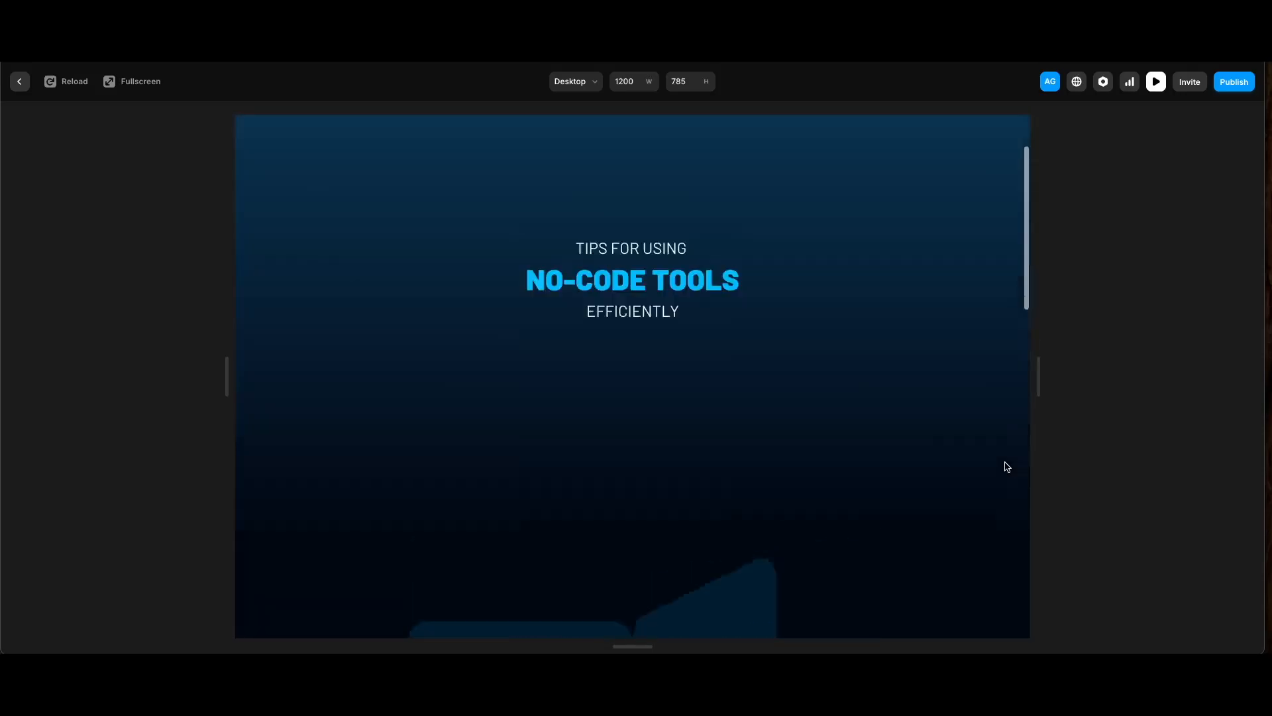
pyautogui.scroll(-5, 1013, 482)
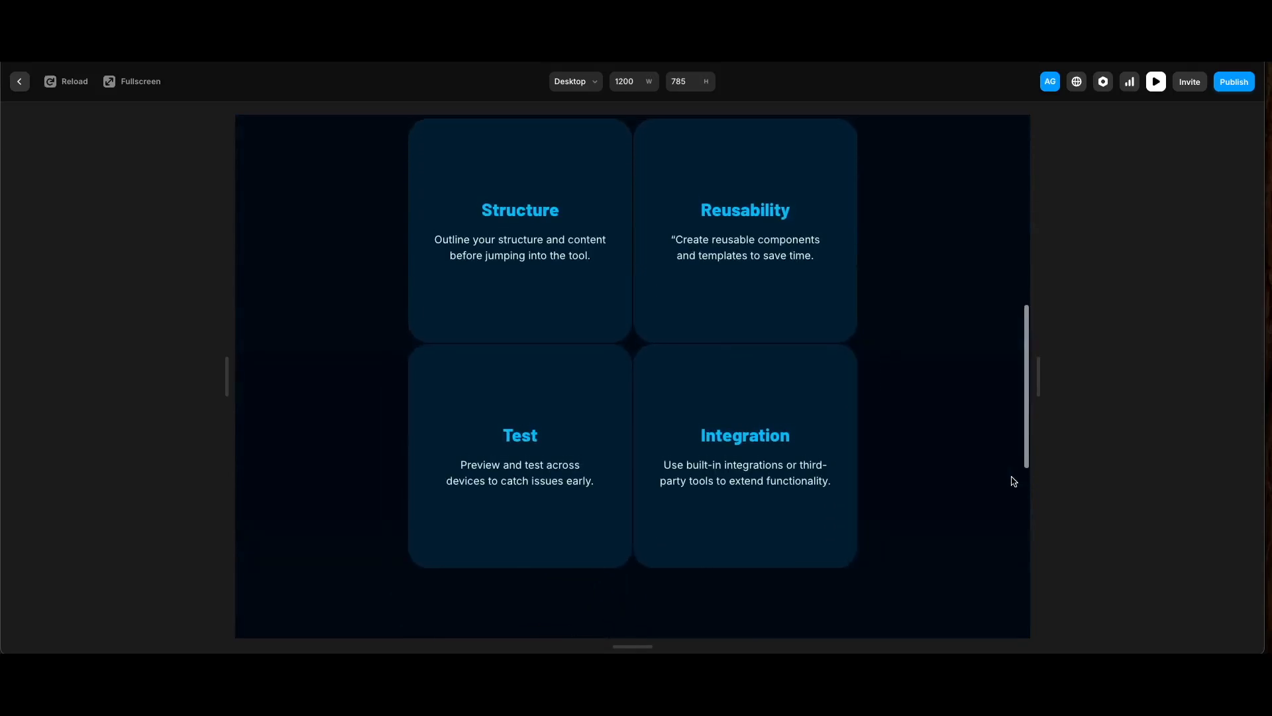
pyautogui.scroll(1, 1013, 481)
pyautogui.scroll(-5, 1013, 482)
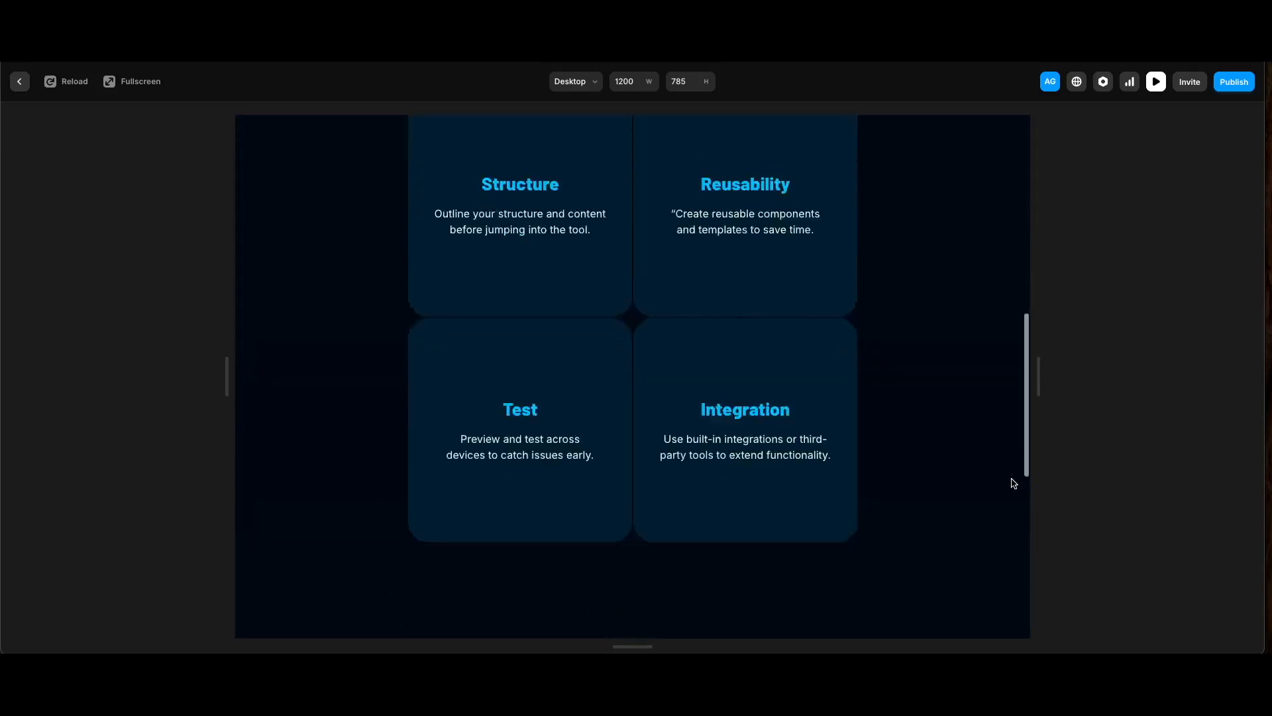
pyautogui.scroll(5, 1013, 483)
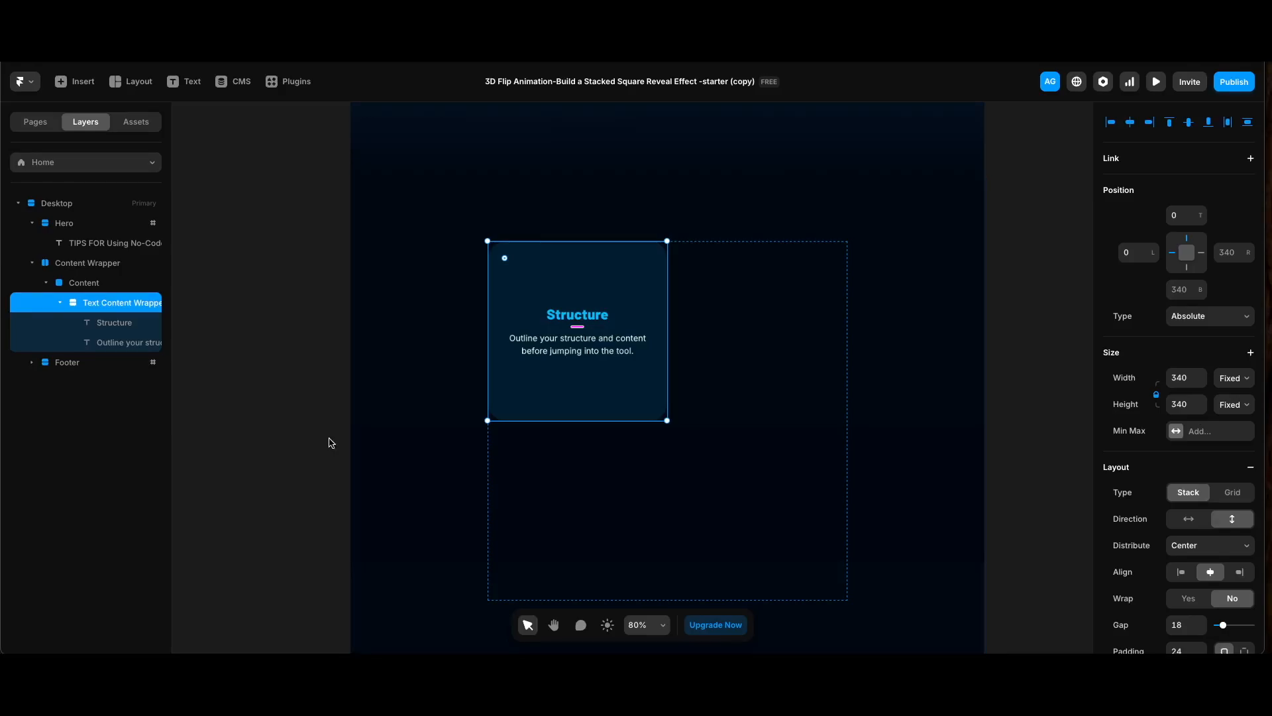
# - Turn the Content frame into a component, keeping the name Content
pyautogui.click(93, 285)
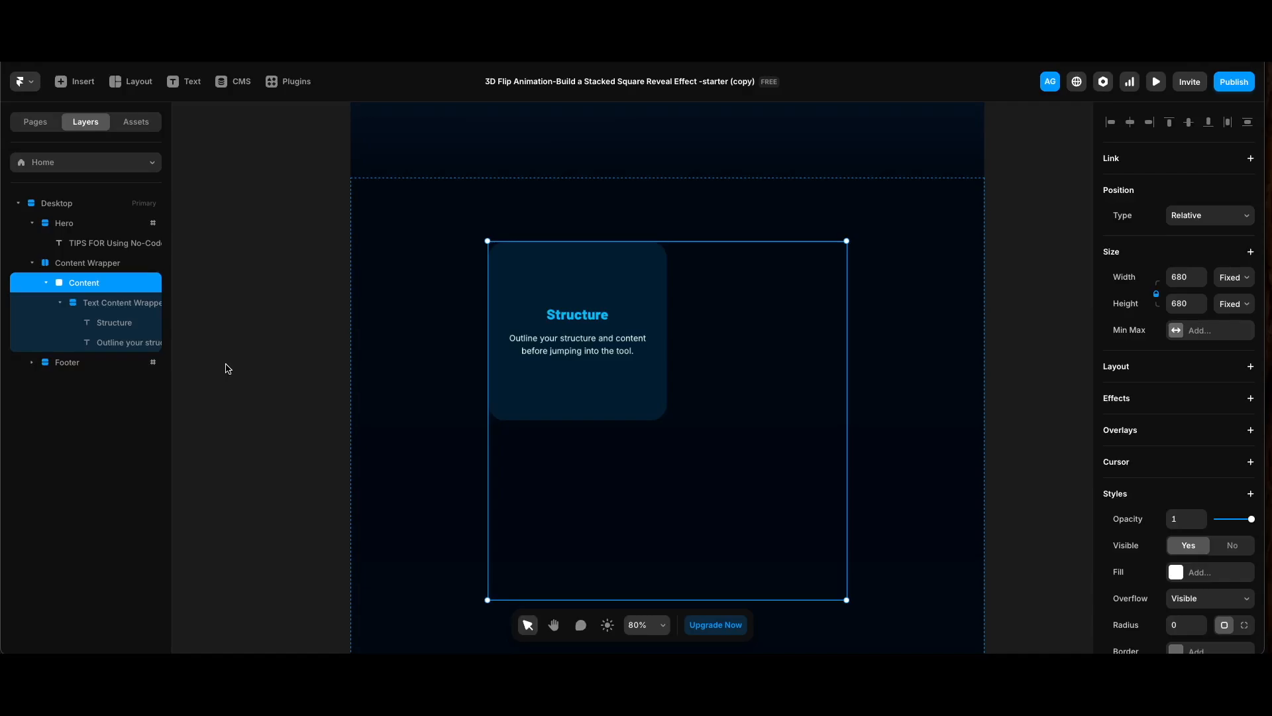
pyautogui.press('super+alt+k')
pyautogui.press('Return')
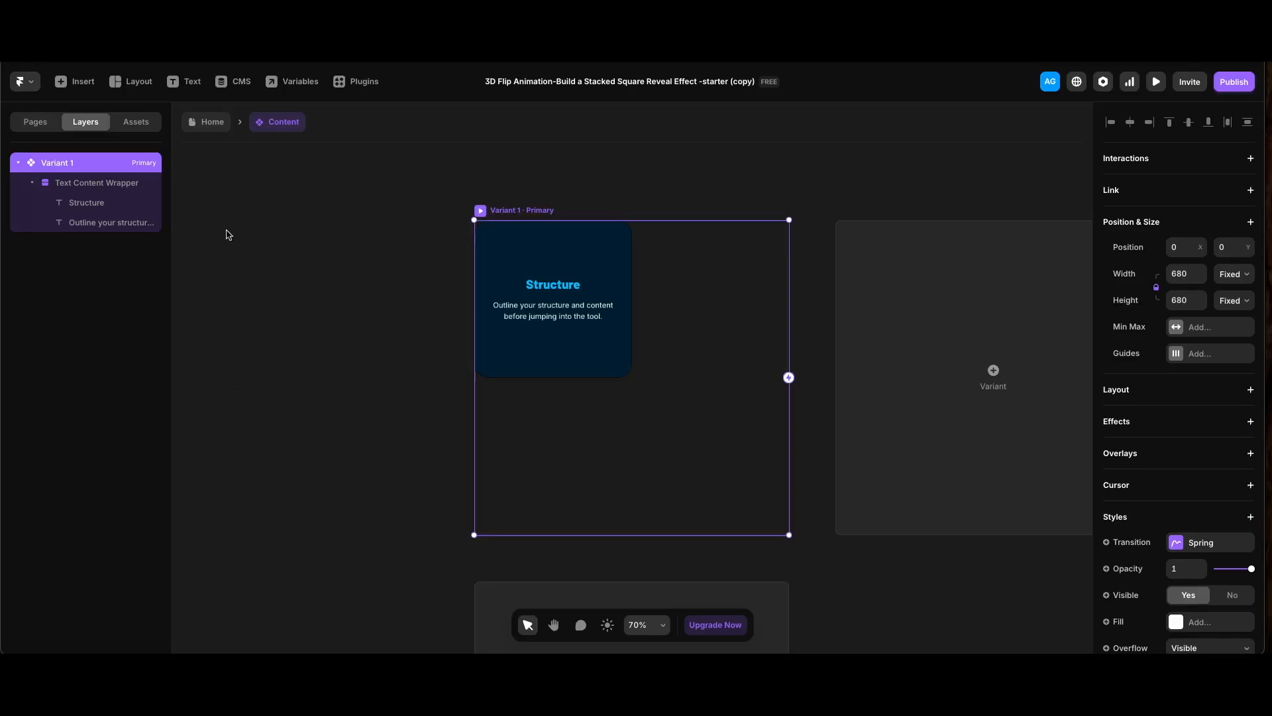
# - Turn the Text Content Wrapper card inside the Content component into its own component, keeping its suggested name
pyautogui.press('Return')
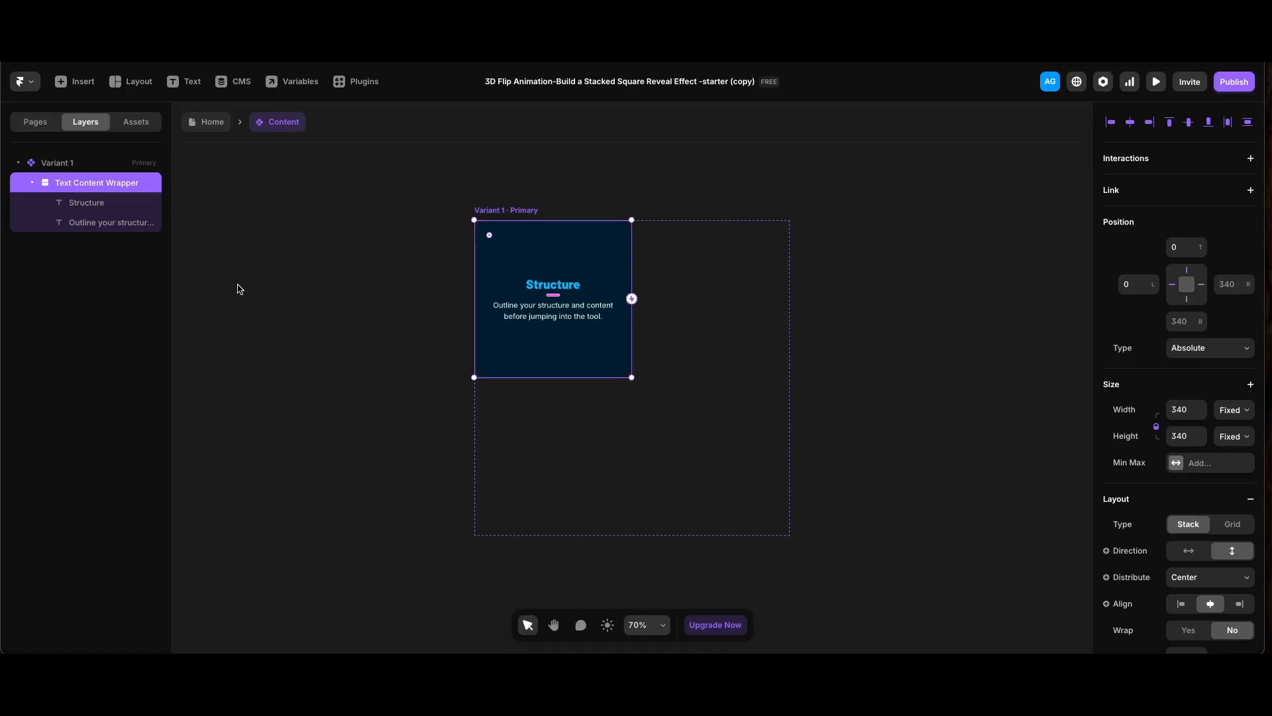
pyautogui.press('alt+super+k')
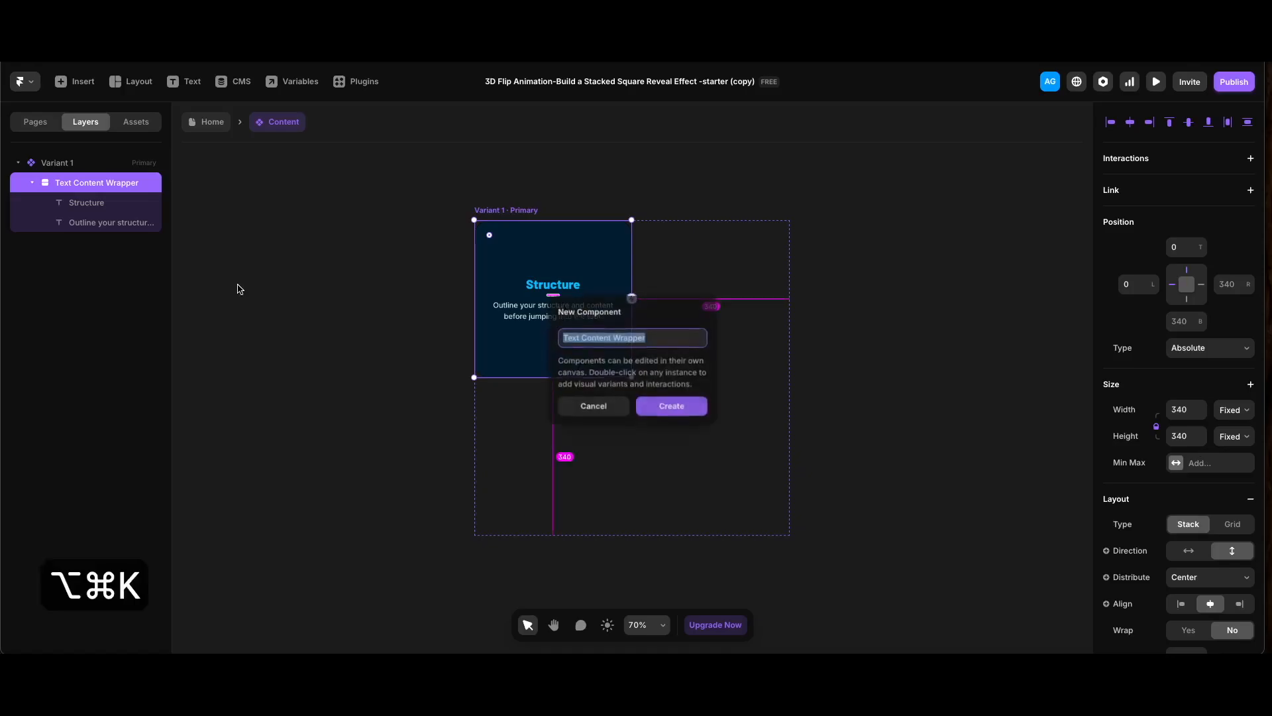
pyautogui.press('Return')
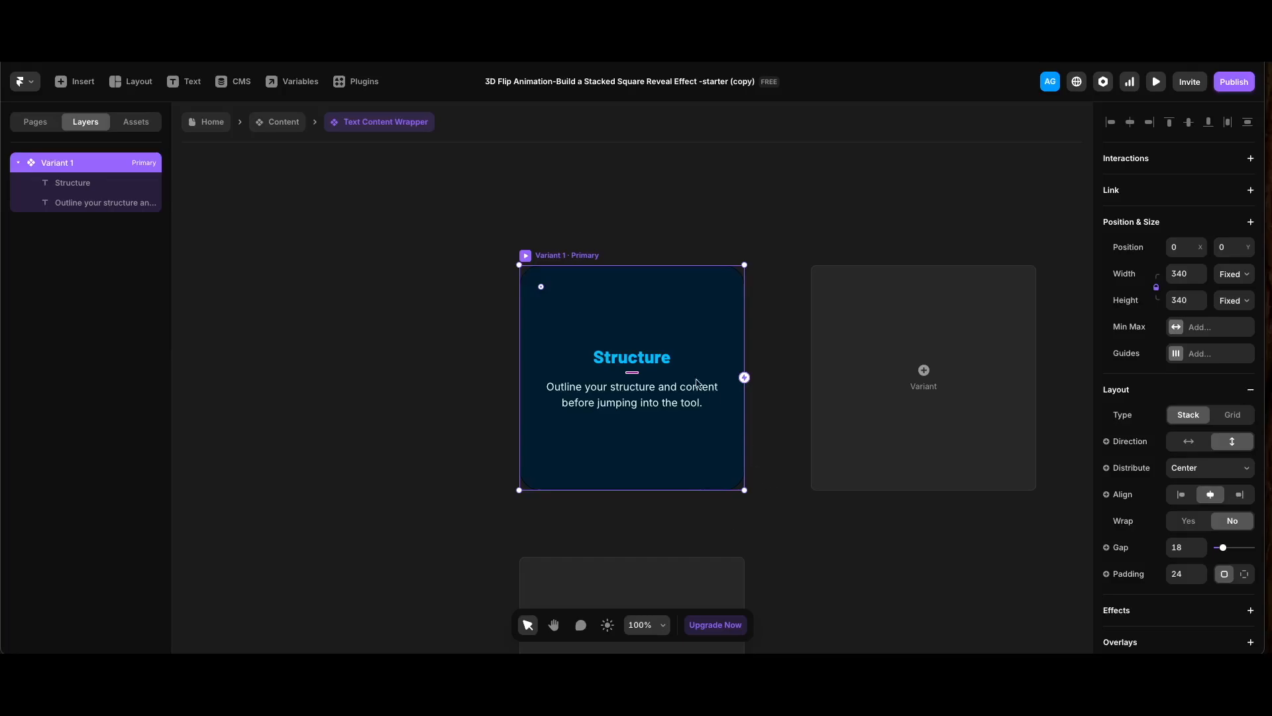
# - Create a Title variable from the content of the card's Structure heading
pyautogui.click(666, 358)
pyautogui.scroll(-4, 1140, 481)
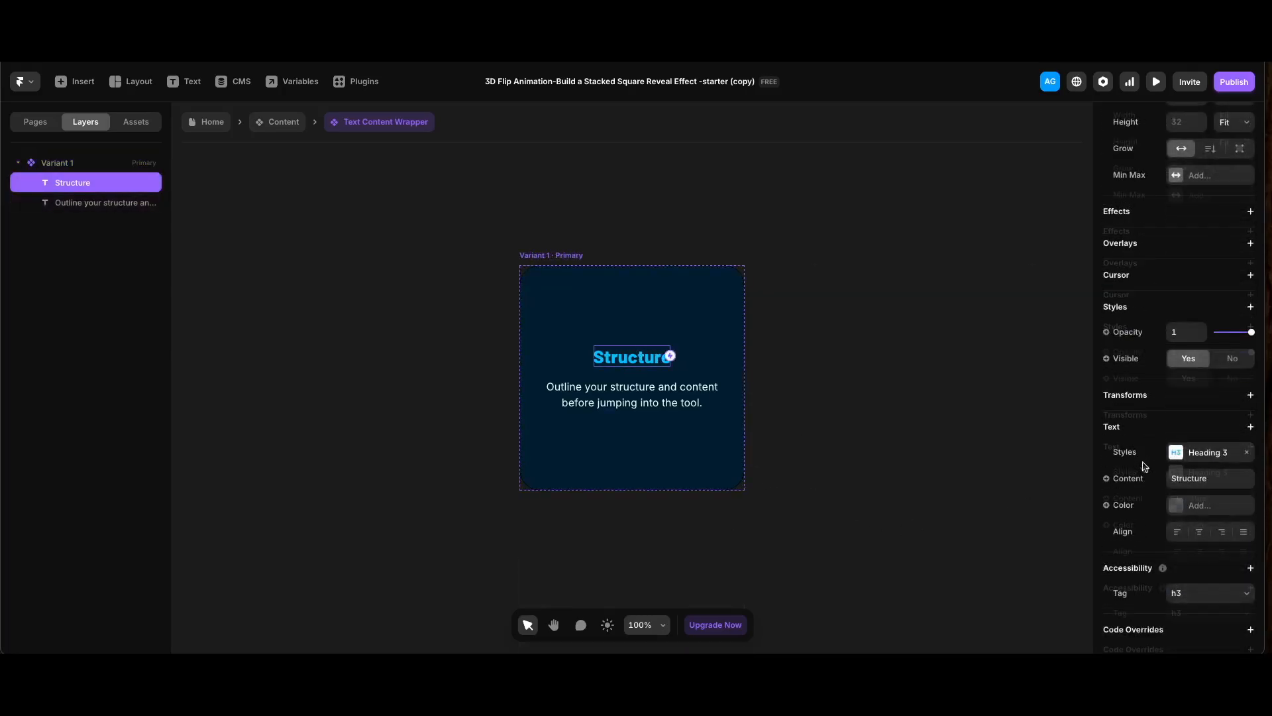
pyautogui.click(1106, 478)
pyautogui.moveTo(1139, 504)
pyautogui.click(1036, 511)
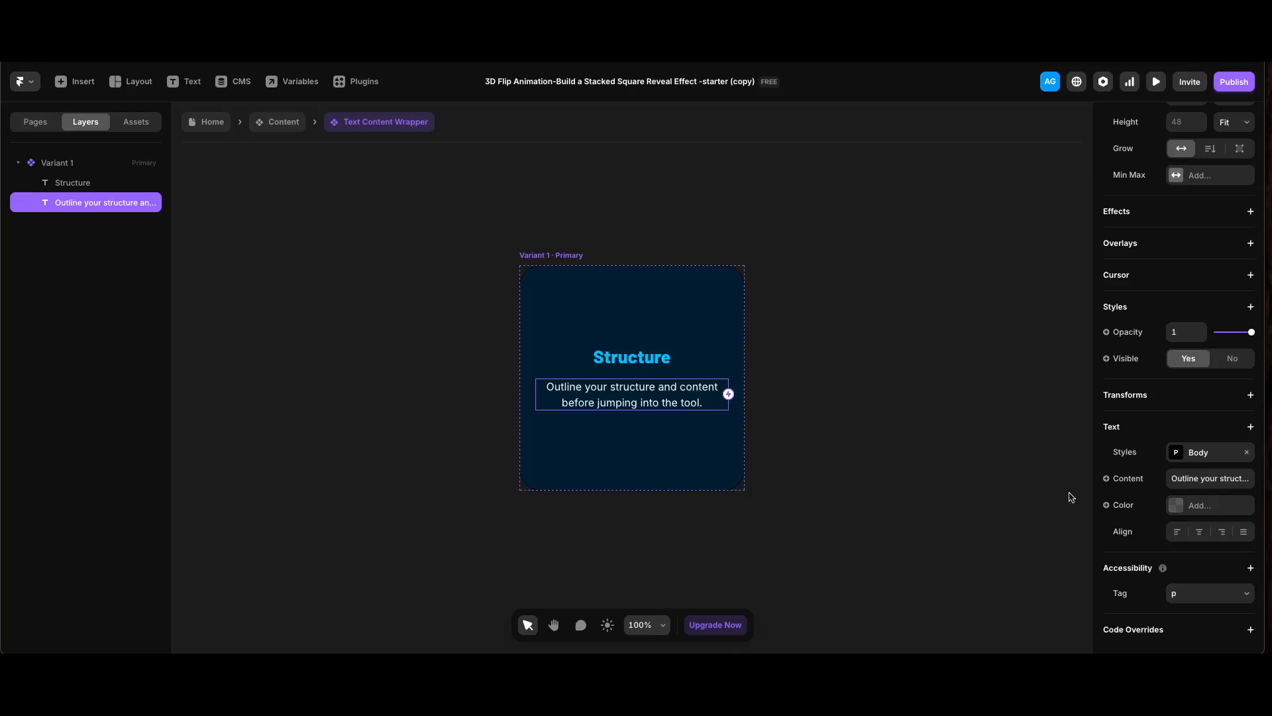
# - Create a Text variable from the content of the card's description paragraph
pyautogui.click(1141, 481)
pyautogui.moveTo(1139, 504)
pyautogui.click(1062, 526)
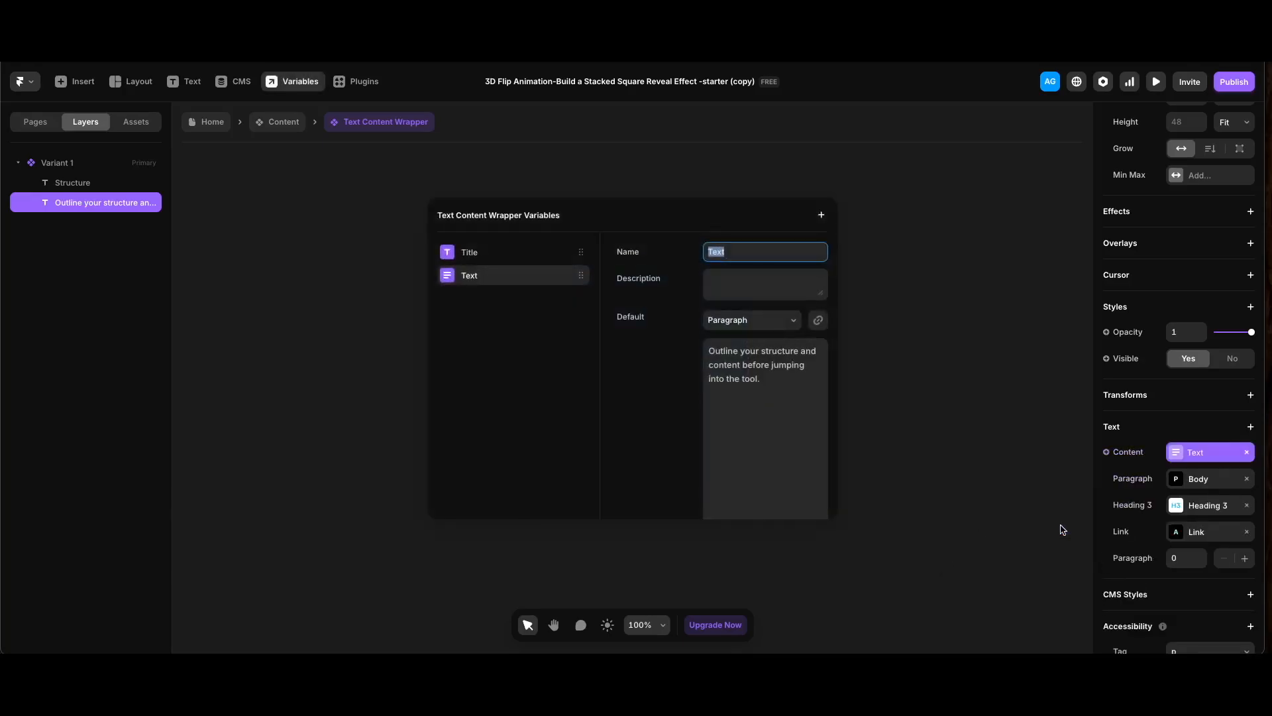
pyautogui.click(911, 286)
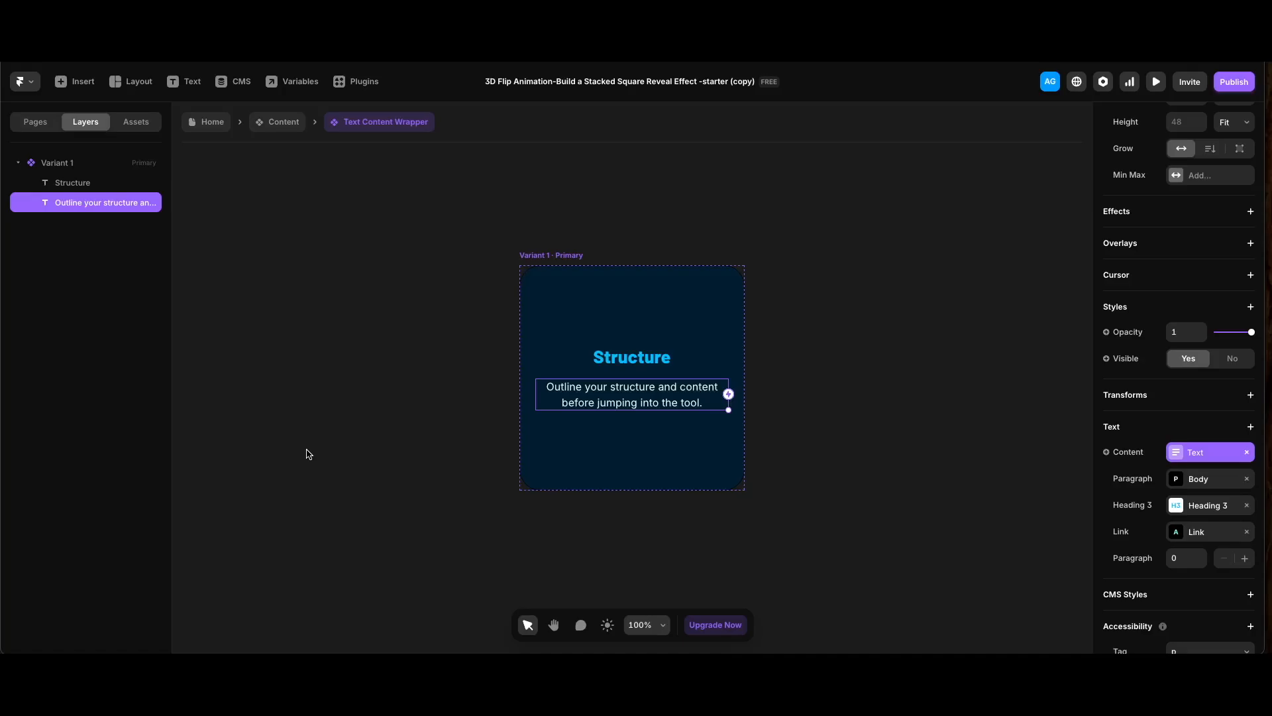
# - Duplicate the card's primary variant and set the opacity of the primary's heading and paragraph to 0
pyautogui.click(577, 256)
pyautogui.press('super+d')
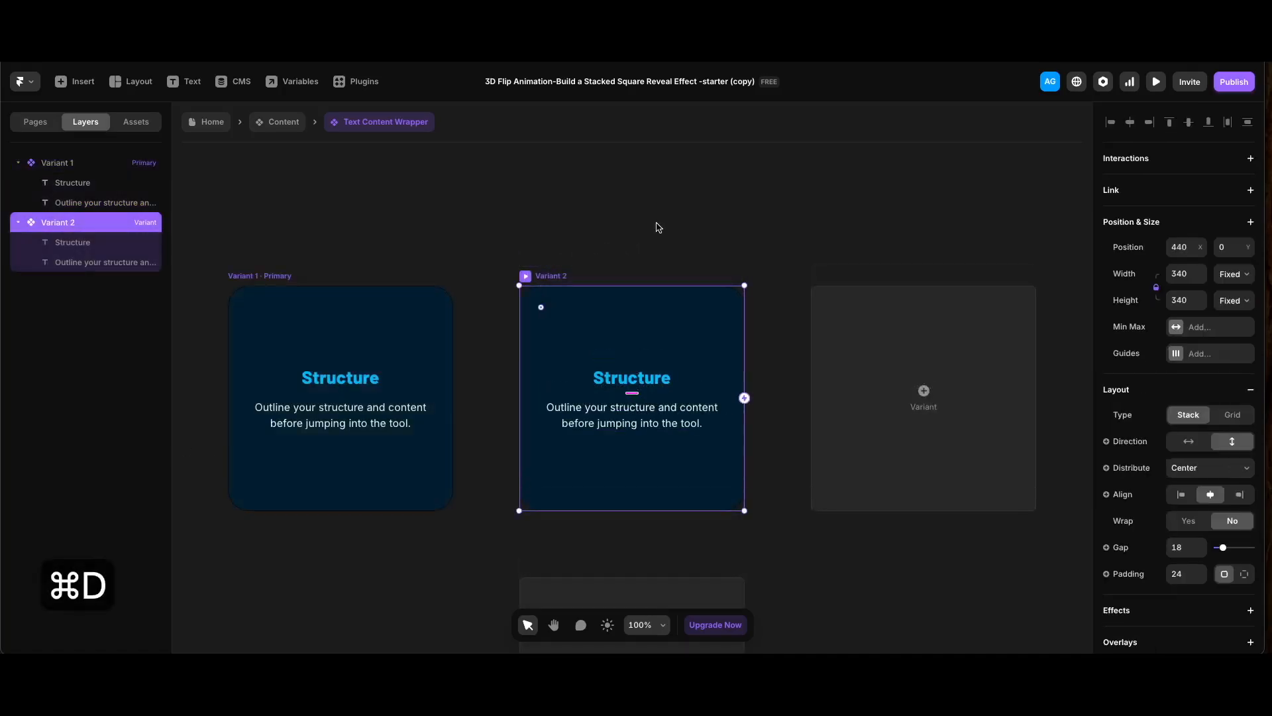
pyautogui.click(358, 374)
pyautogui.keyDown('shift'); pyautogui.click(358, 428); pyautogui.keyUp('shift')
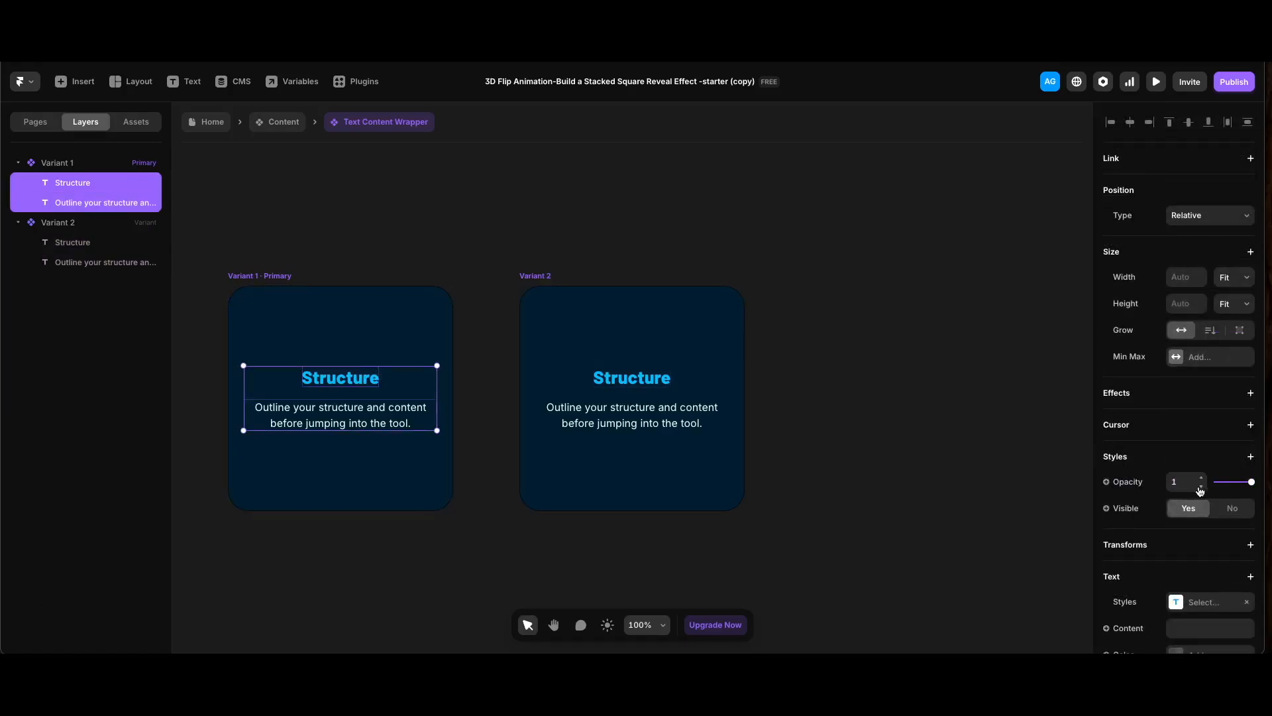
pyautogui.click(1240, 487)
pyautogui.moveTo(1241, 488); pyautogui.dragTo(1213, 484)
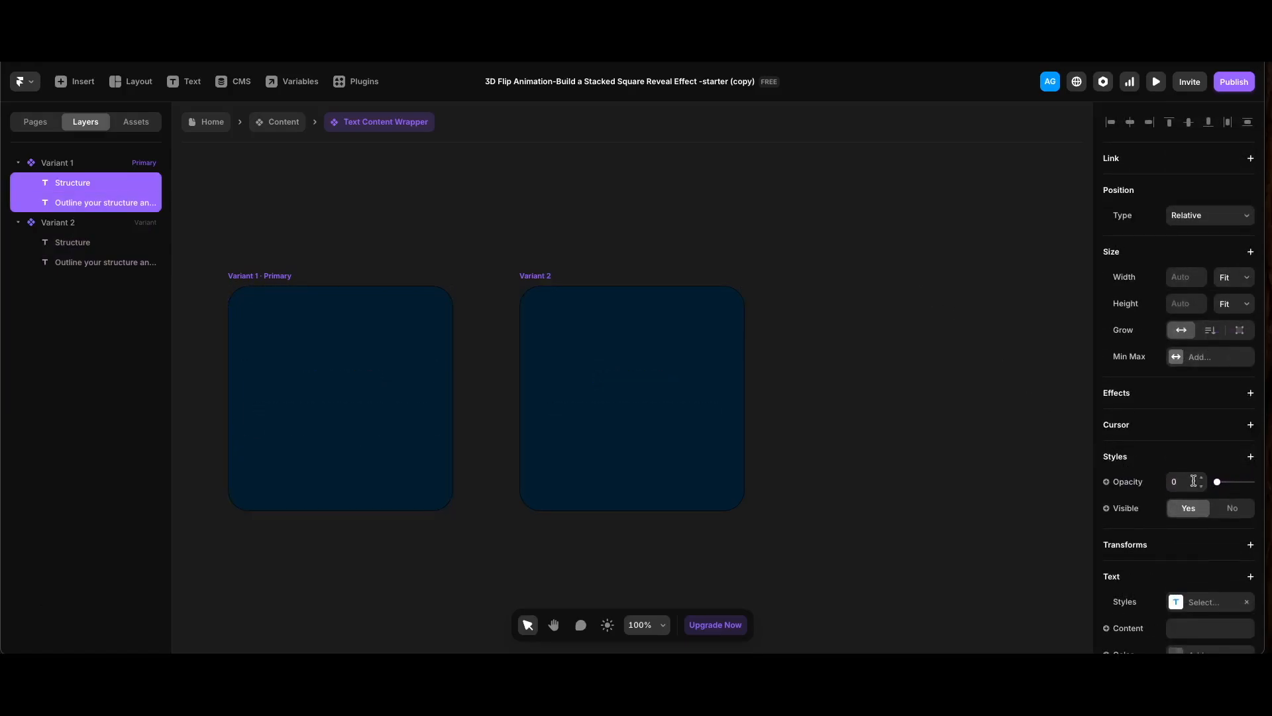
# - Set the opacity of the heading and paragraph in the card's Variant 2 to 1
pyautogui.click(74, 242)
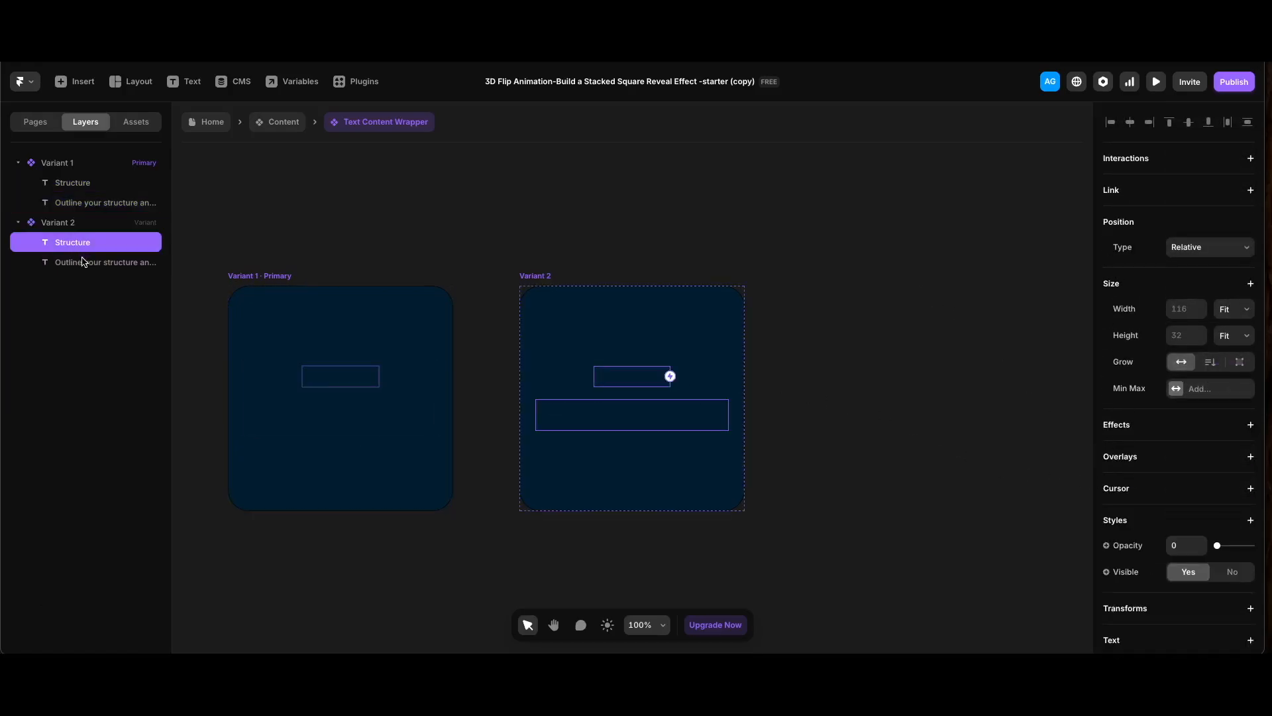
pyautogui.keyDown('shift'); pyautogui.click(85, 263); pyautogui.keyUp('shift')
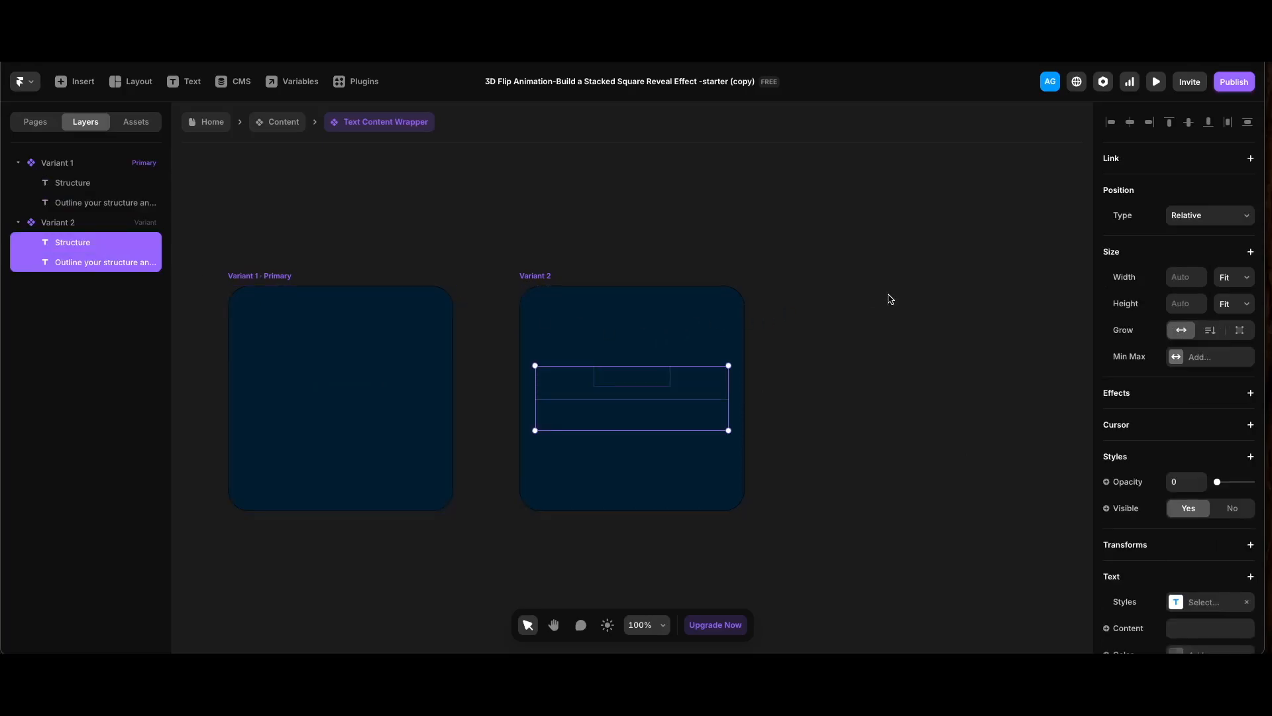
pyautogui.moveTo(1218, 481); pyautogui.dragTo(1251, 482)
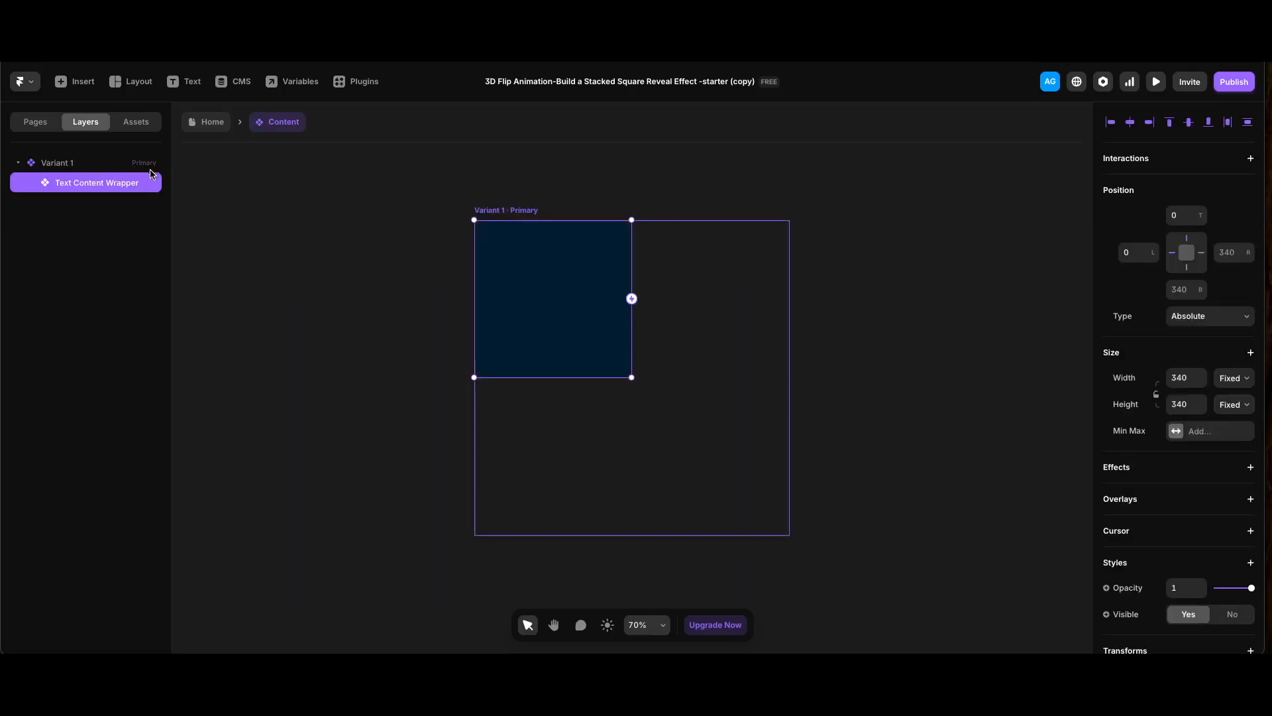
# - Rename the Text Content Wrapper instance in the Content component to Top Left
pyautogui.doubleClick(129, 184)
pyautogui.write('Top Left')
pyautogui.press('Return')
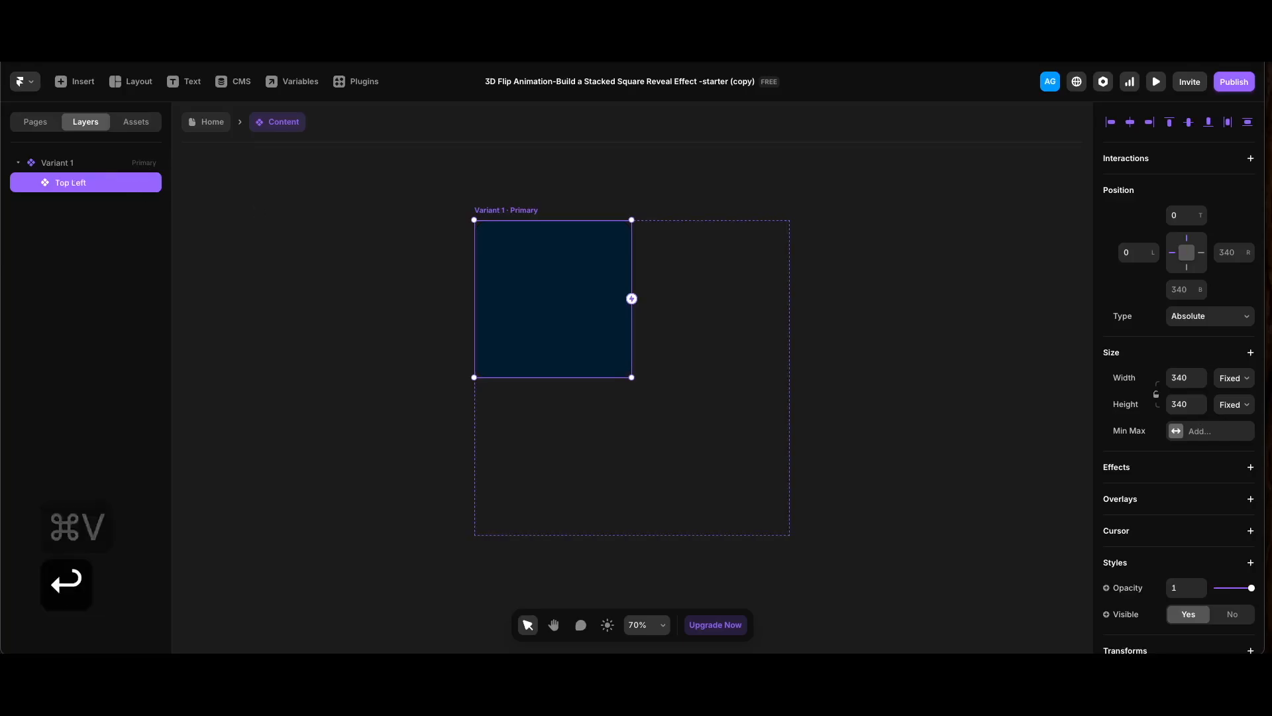
# - Duplicate the Top Left card and rename the copy Top Right
pyautogui.press('super+d')
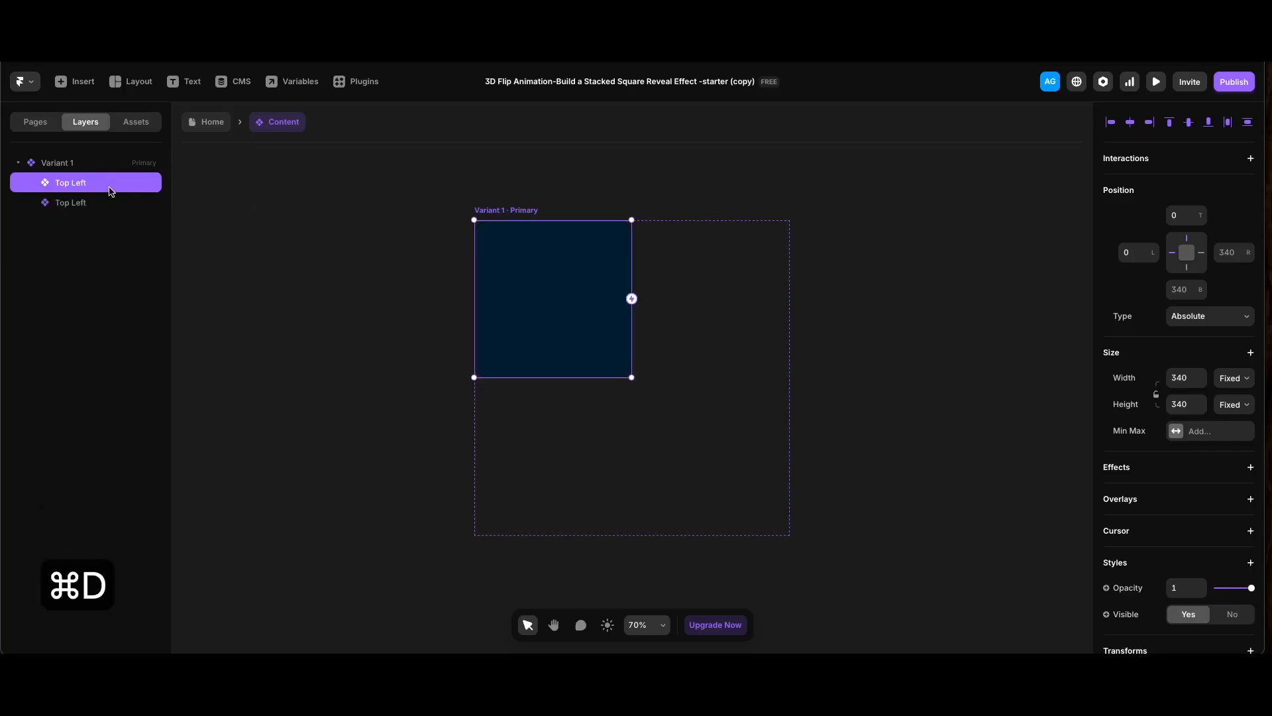
pyautogui.doubleClick(71, 184)
pyautogui.write('Top Right')
pyautogui.press('Return')
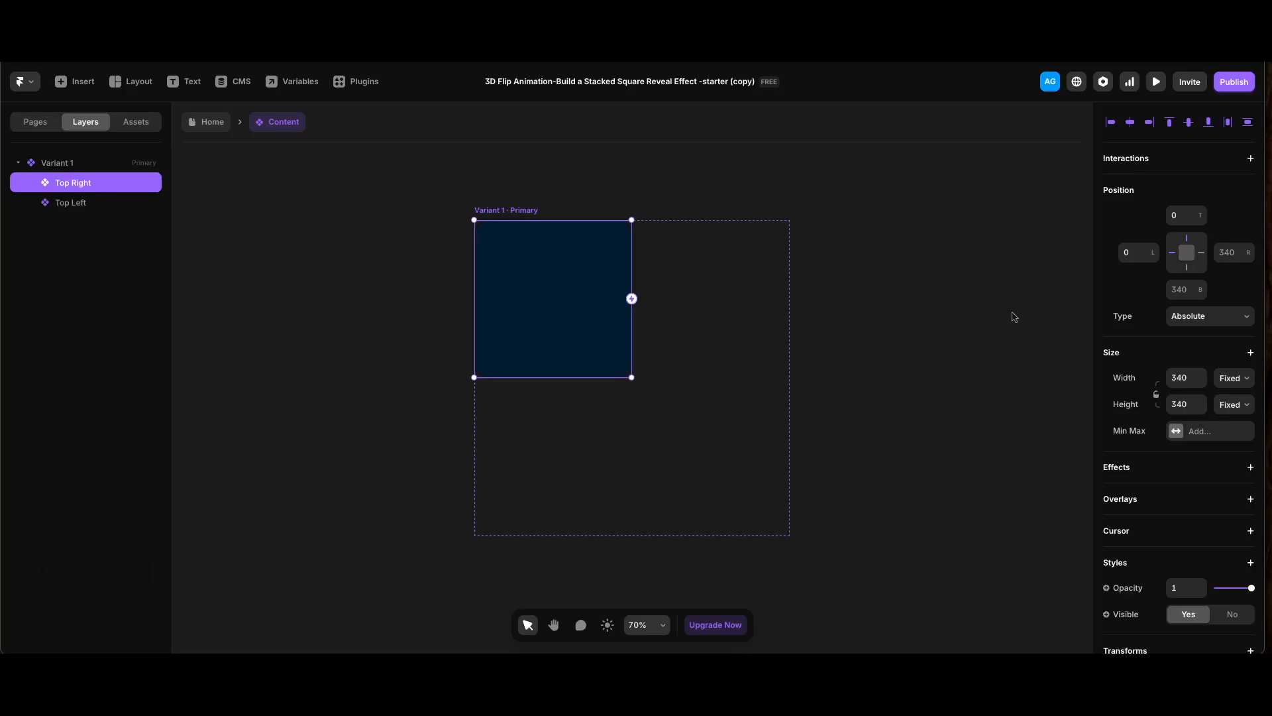
# - Pin the Top Right card to the frame's right edge with a right offset of 0
pyautogui.click(1236, 254)
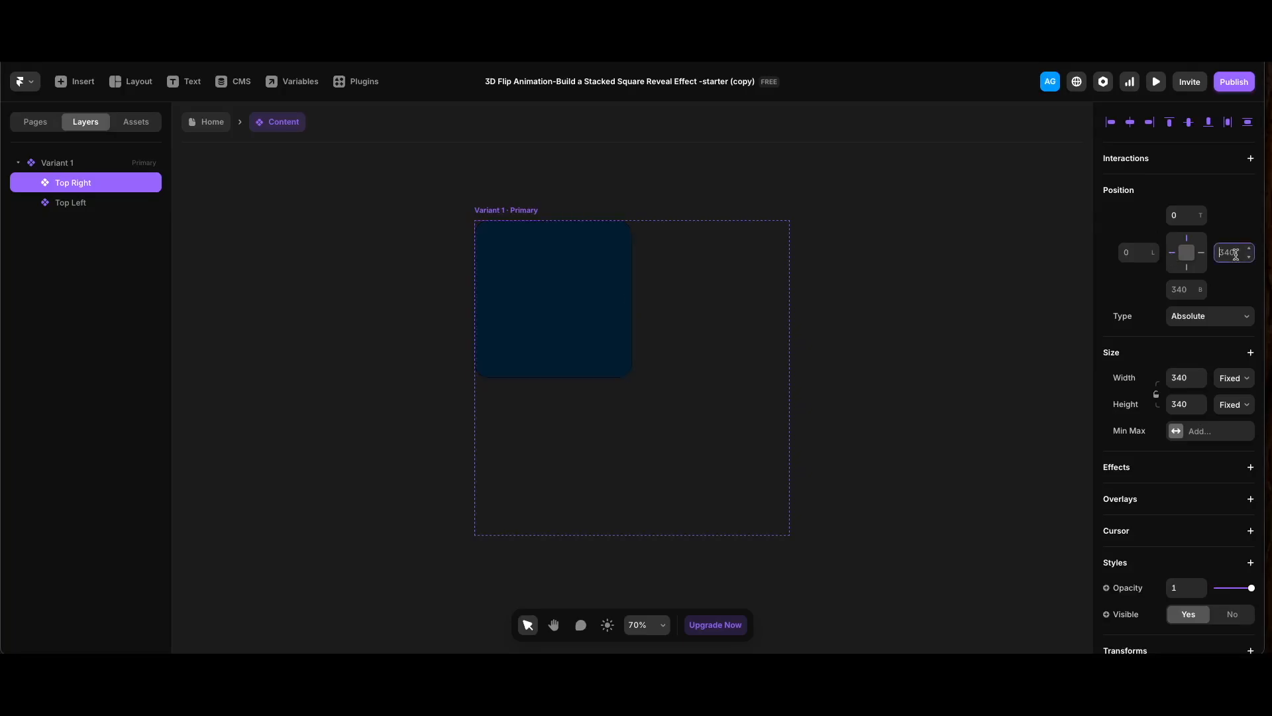
pyautogui.write('0')
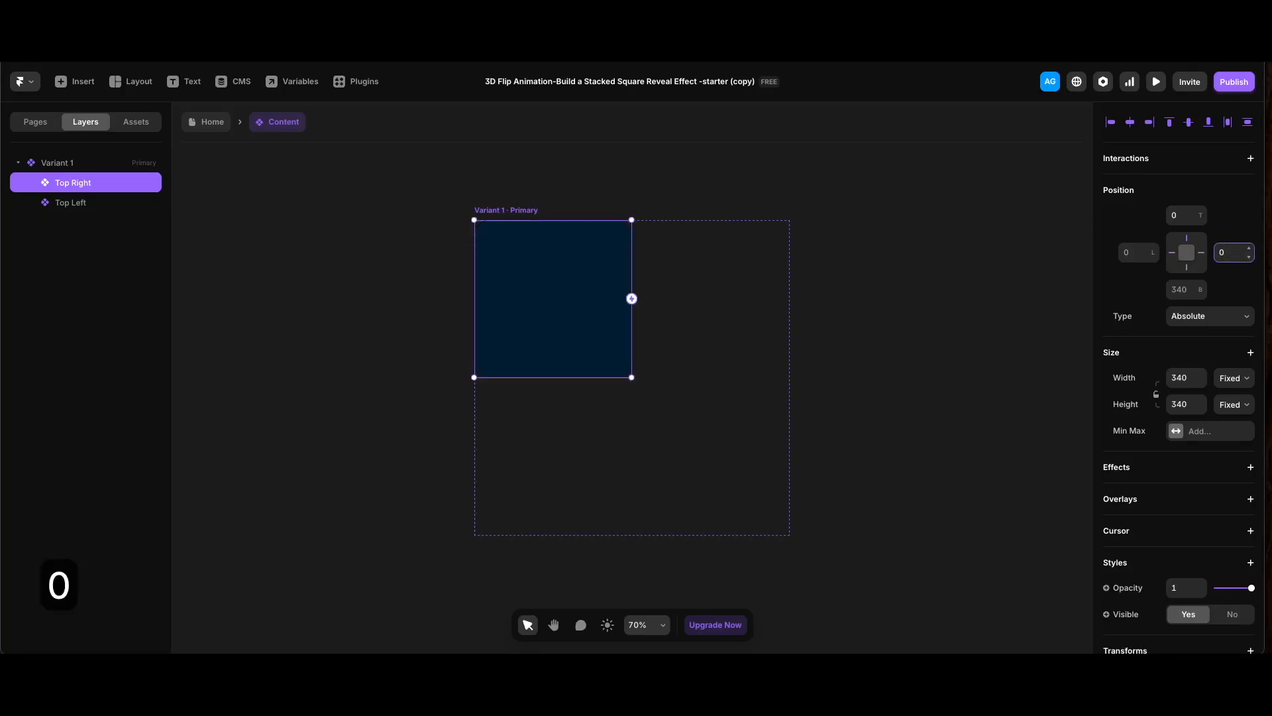
pyautogui.press('Return')
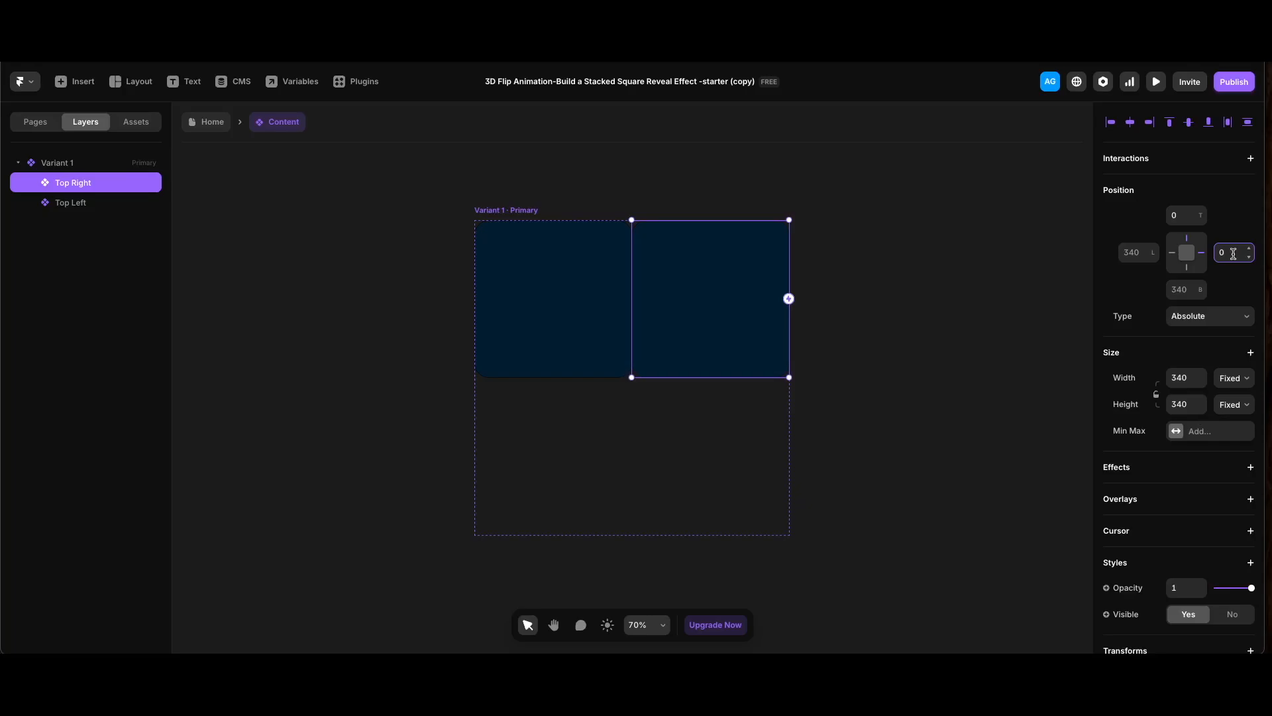
# - Set the Top Right card's horizontal transform origin to 0%
pyautogui.scroll(-5, 1147, 406)
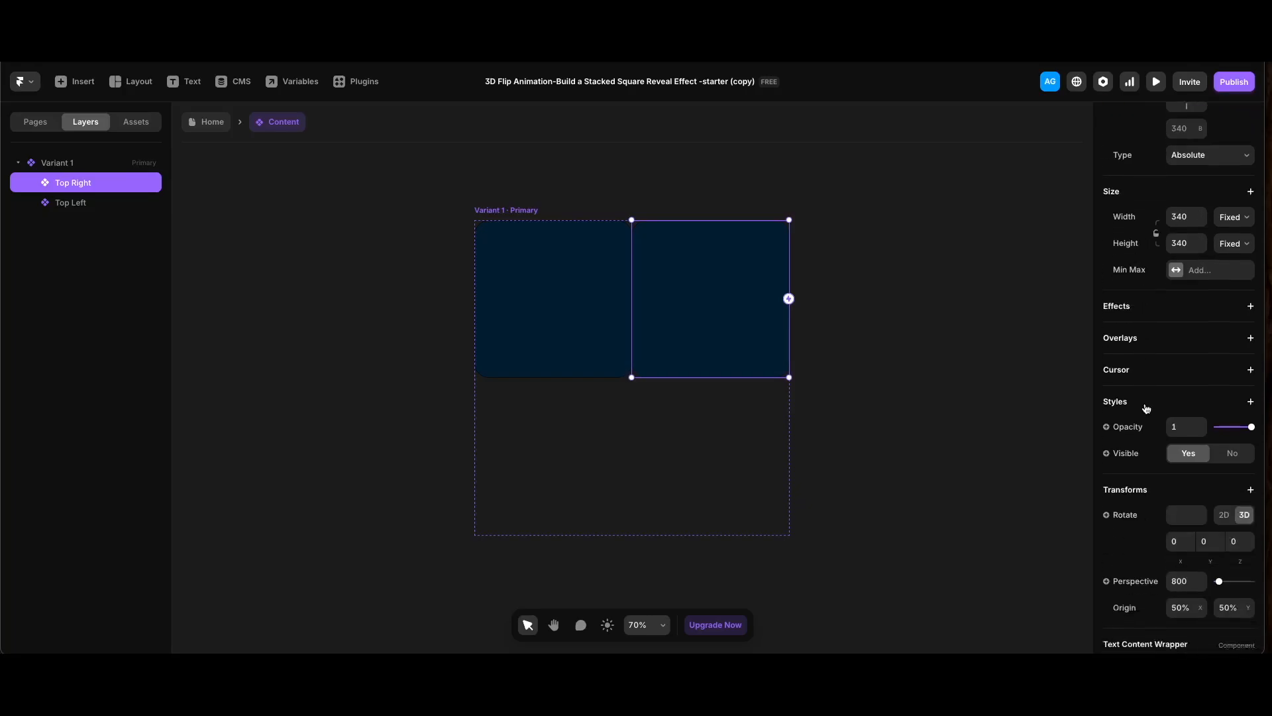
pyautogui.click(1178, 452)
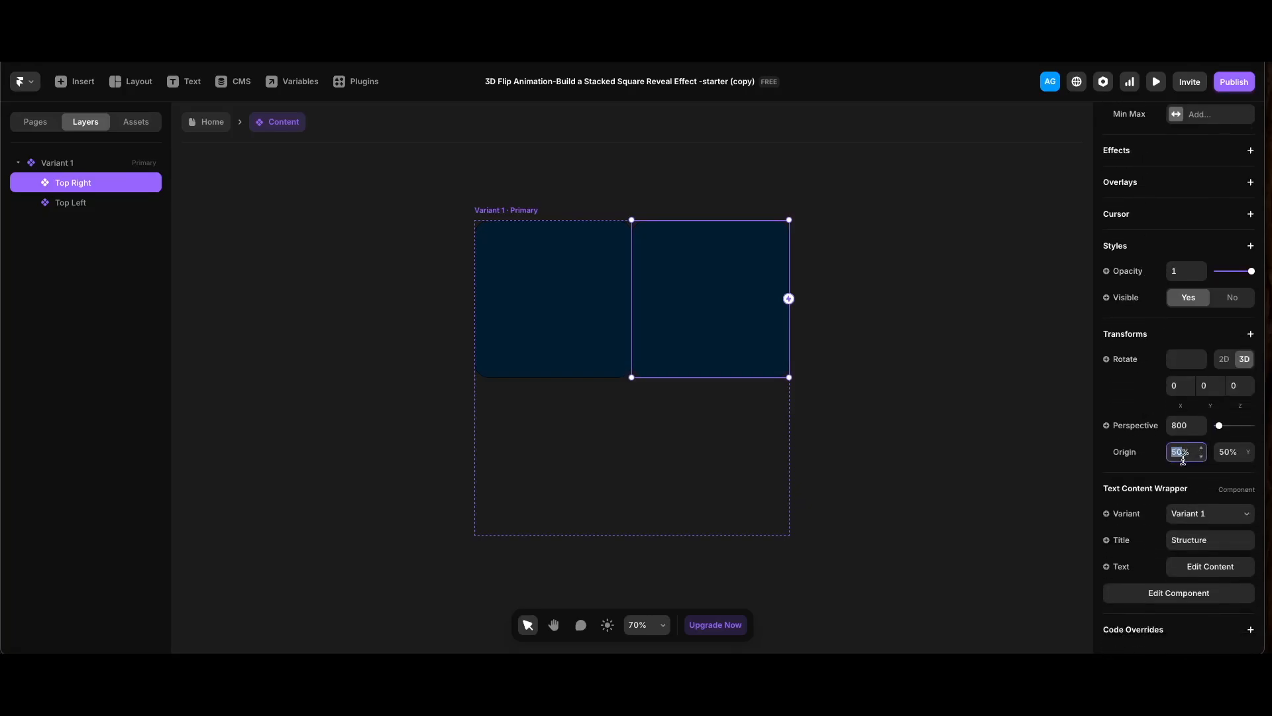
pyautogui.write('0')
pyautogui.press('Return')
# - Rotate the Top Right card in the negative direction around its Y axis until it folds flat over Top Left
pyautogui.click(1214, 385)
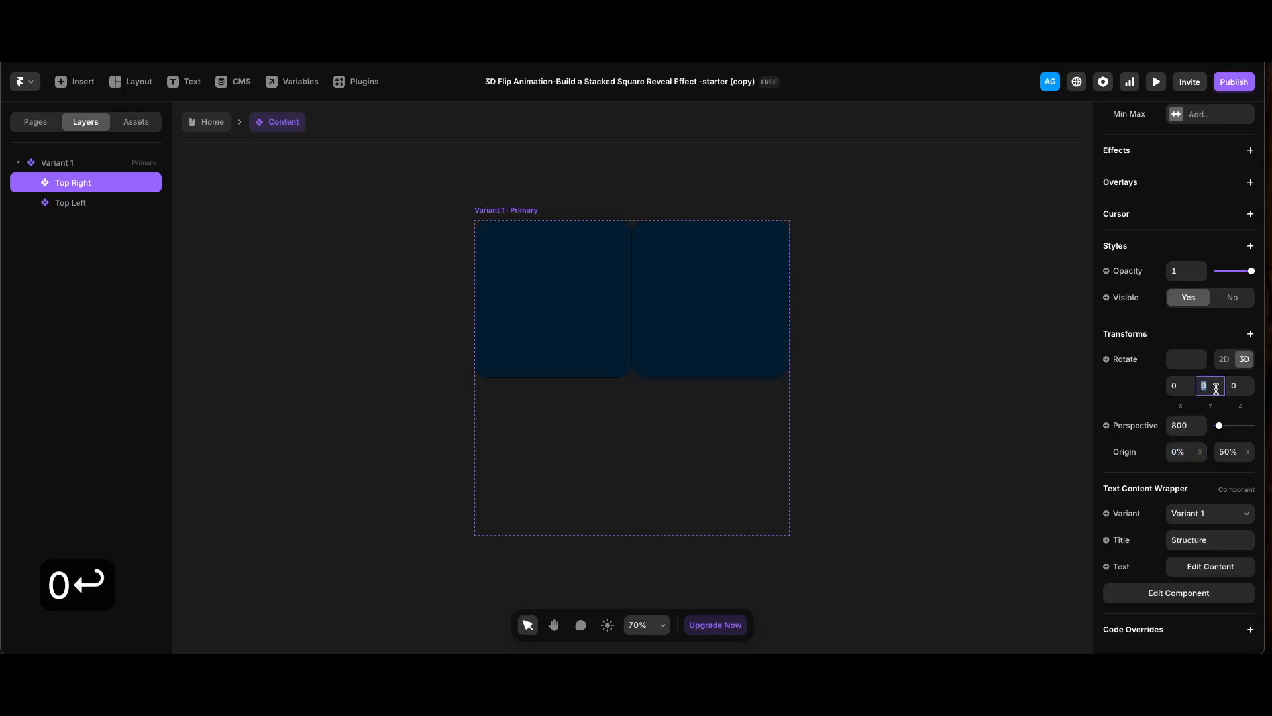
pyautogui.hotkey('shift', 'Down')
pyautogui.hotkey('shift', 'Down')
pyautogui.hotkey('shift', 'Down')
pyautogui.hotkey('shift', 'Down')
pyautogui.hotkey('shift', 'Down')
pyautogui.hotkey('shift', 'Down')
pyautogui.hotkey('shift', 'Down')
pyautogui.hotkey('shift', 'Down')
pyautogui.hotkey('shift', 'Down')
pyautogui.hotkey('shift', 'Down')
pyautogui.hotkey('shift', 'Down')
pyautogui.hotkey('shift', 'Down')
pyautogui.hotkey('shift', 'Down')
pyautogui.hotkey('shift', 'Down')
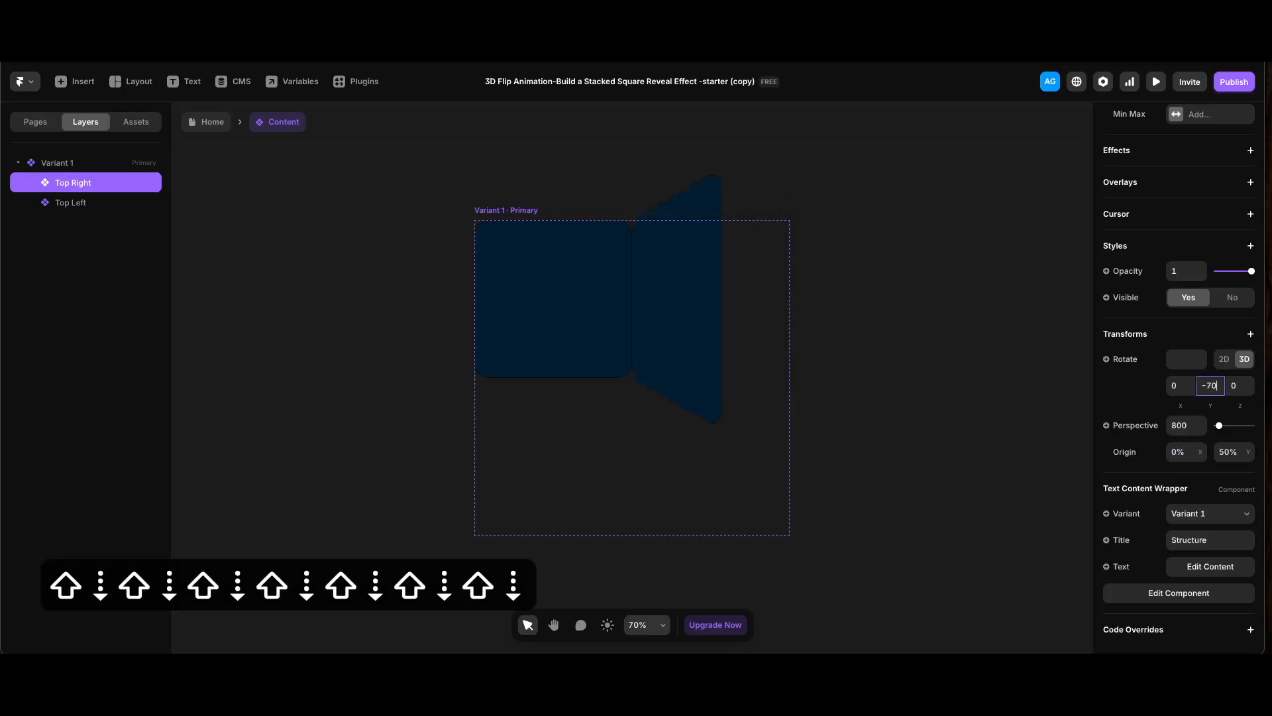
pyautogui.hotkey('shift', 'Down')
pyautogui.hotkey('shift', 'Down')
pyautogui.hotkey('shift', 'Down')
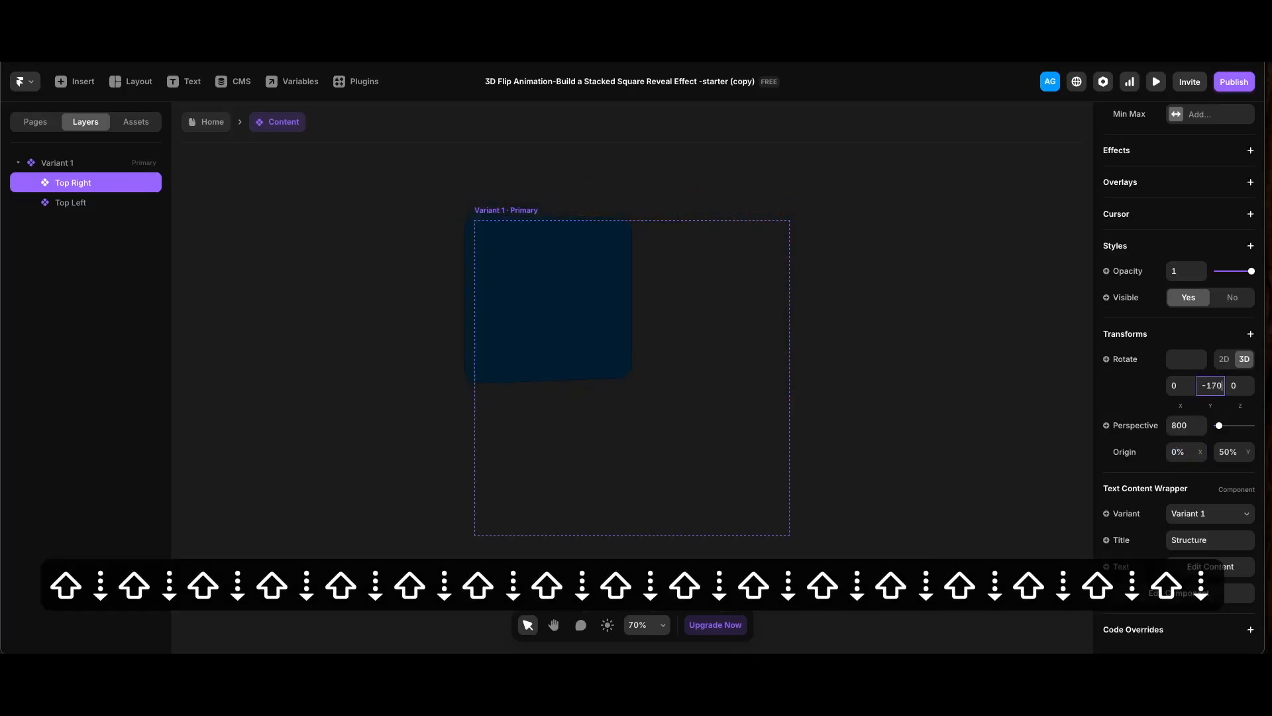
# - Duplicate Variant 1 and set the Top Right card's Y rotation to 0 in the copy
pyautogui.click(506, 210)
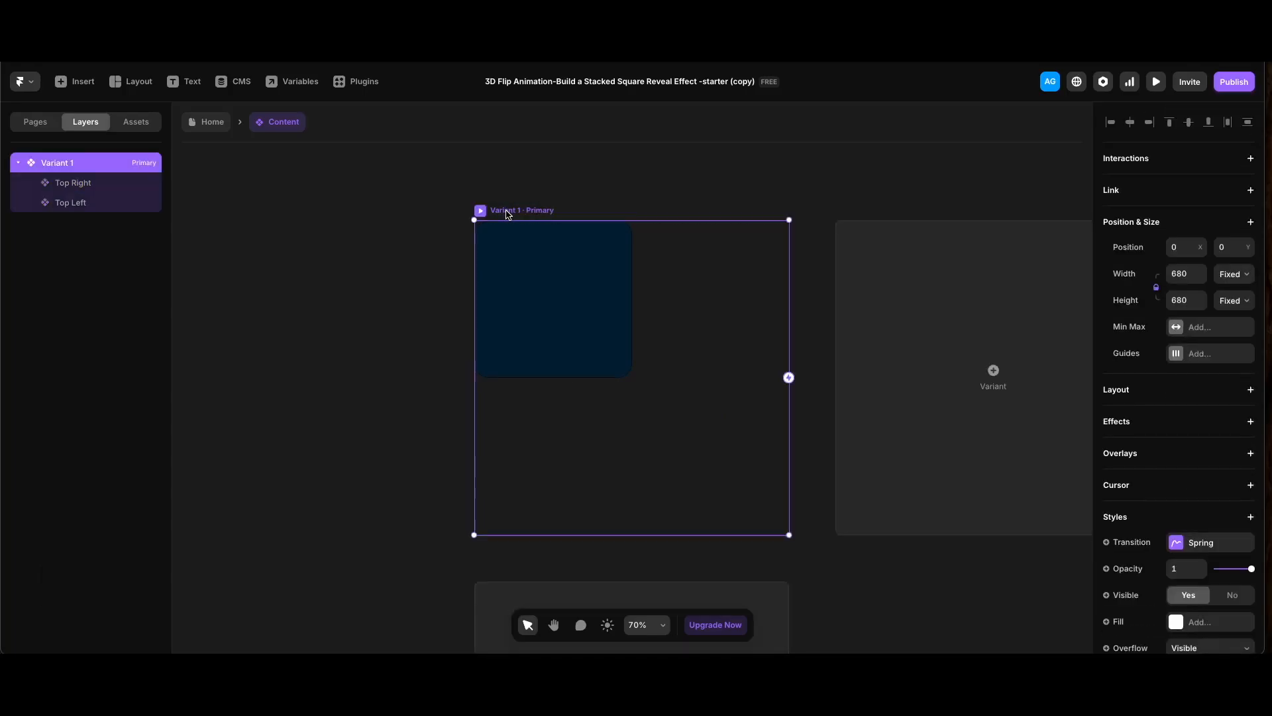
pyautogui.press('super+d')
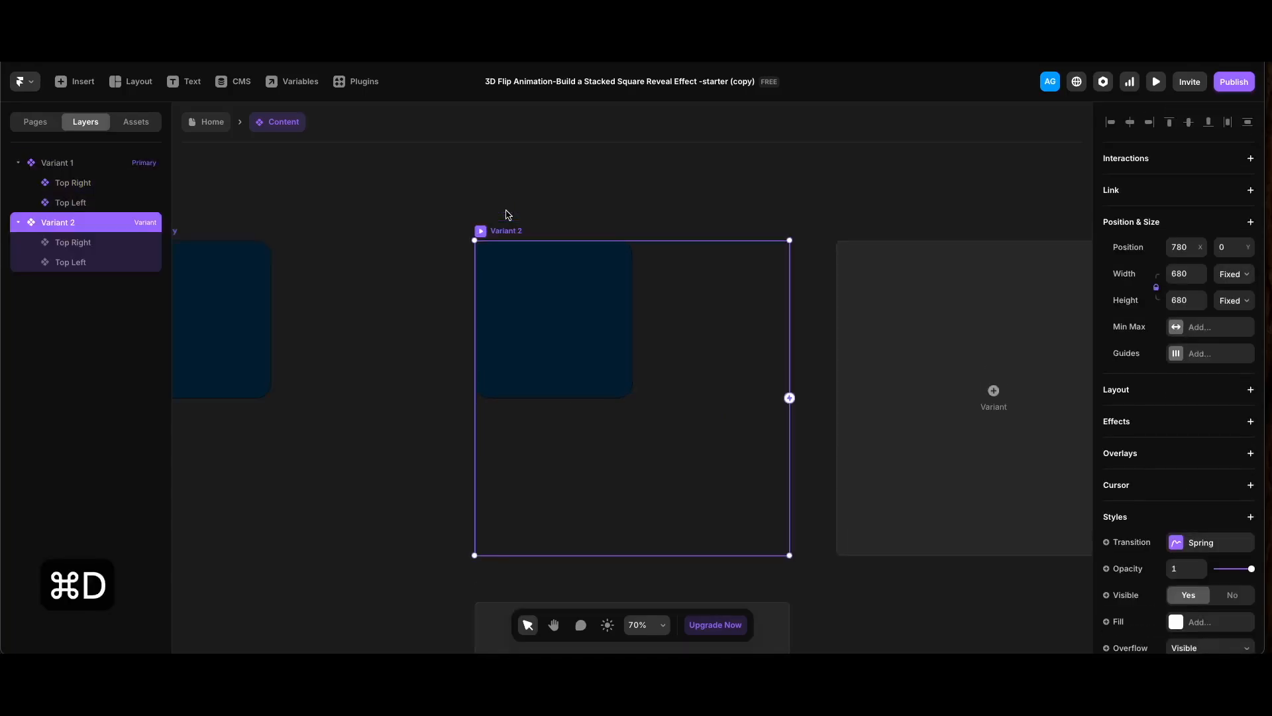
pyautogui.click(75, 243)
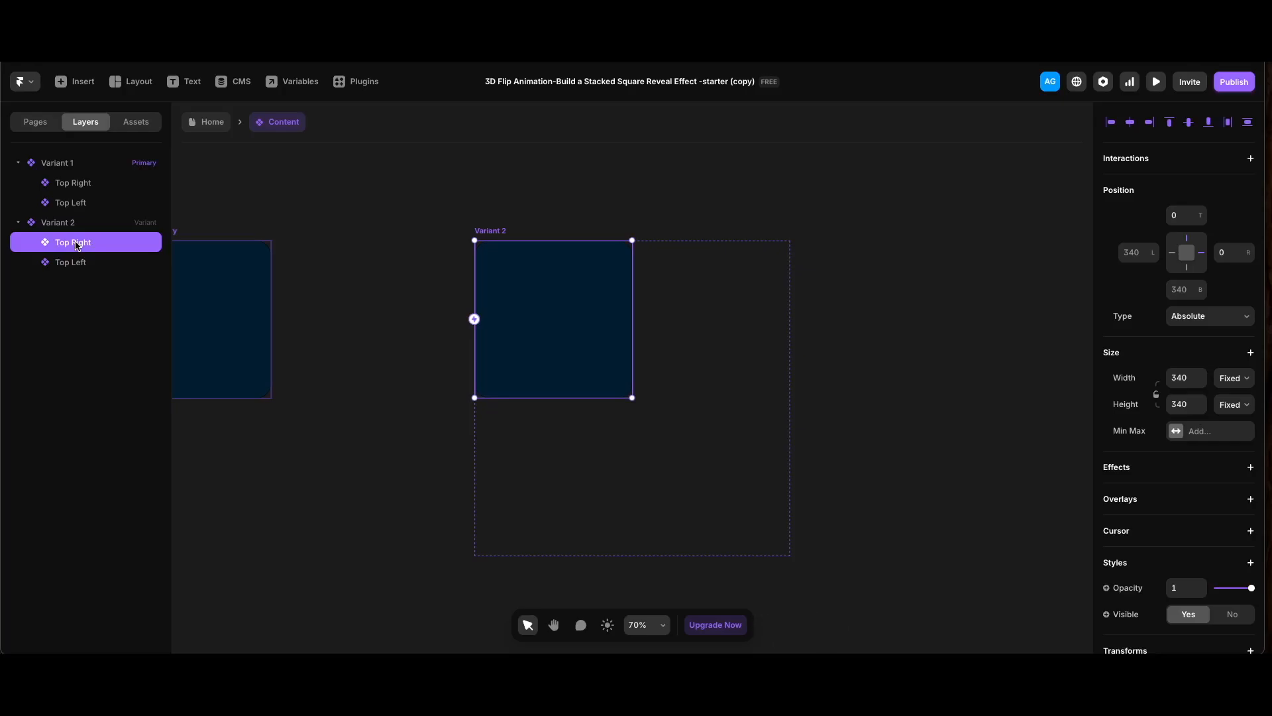
pyautogui.scroll(-5, 1140, 444)
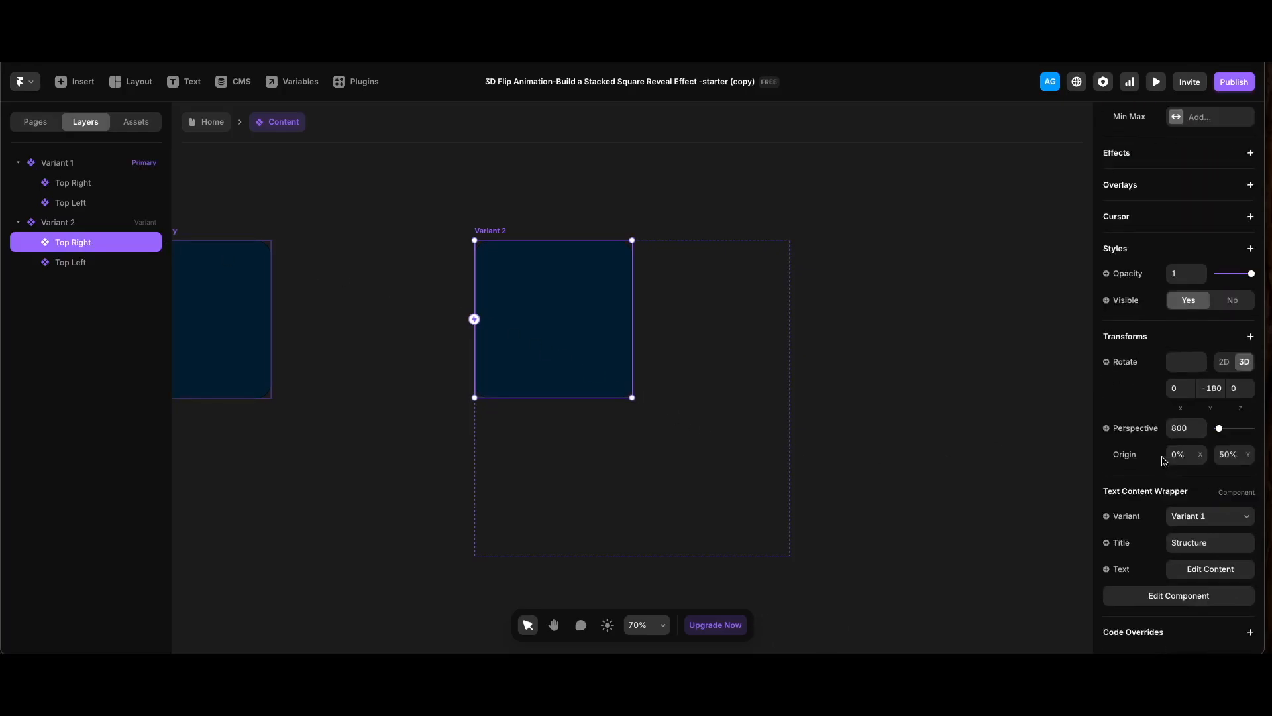
pyautogui.click(1223, 386)
pyautogui.write('0')
pyautogui.press('Return')
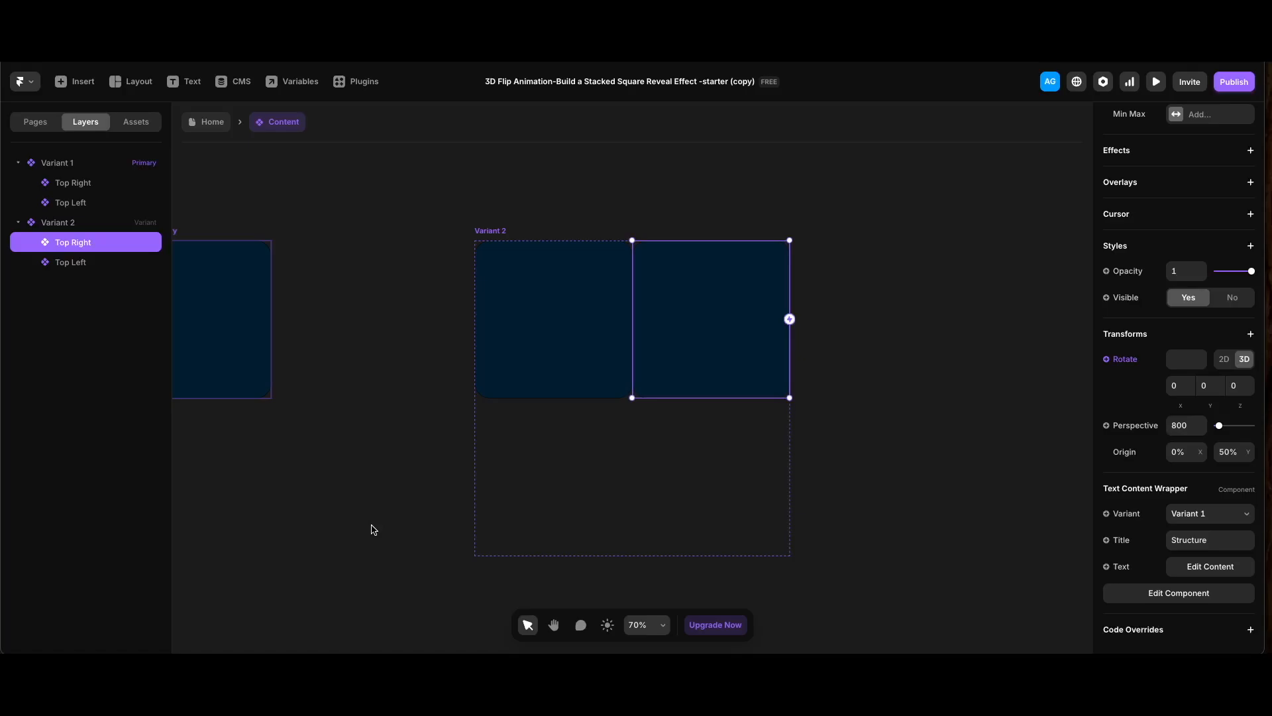
# - Duplicate Variant 2 and rename the copy Variant 2-2
pyautogui.click(497, 232)
pyautogui.press('super+d')
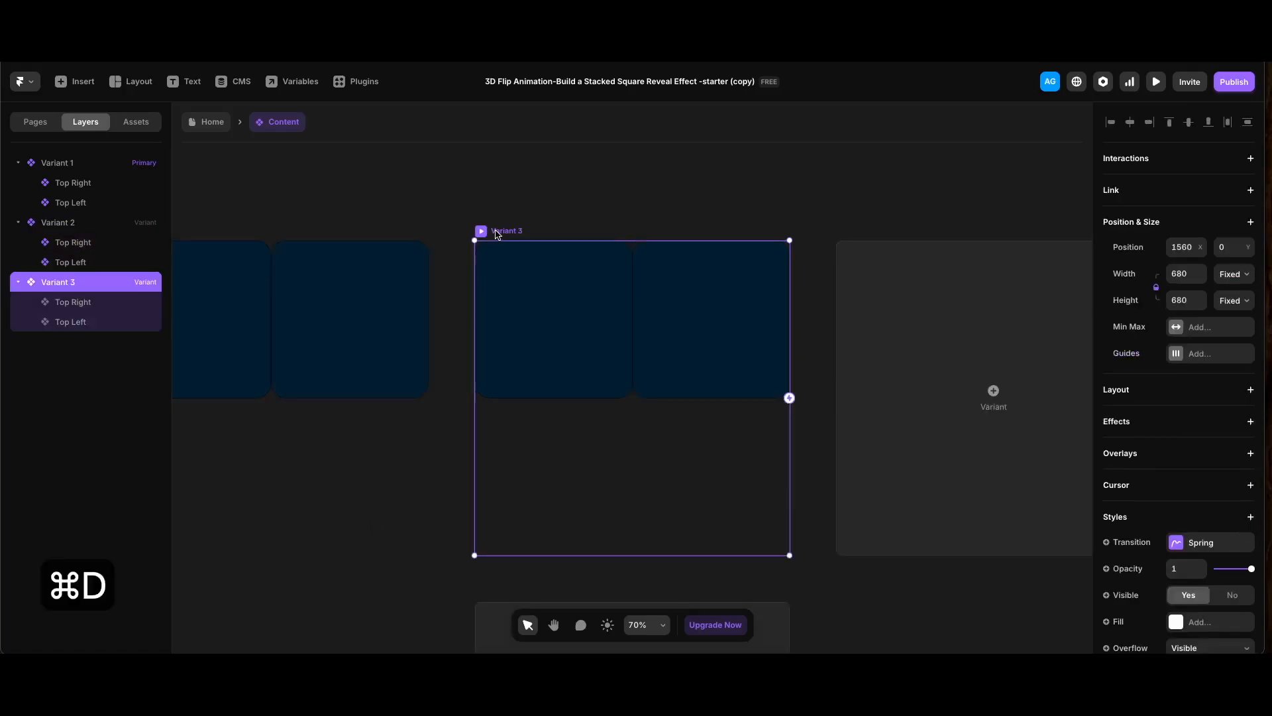
pyautogui.press('super+r')
pyautogui.press('BackSpace')
pyautogui.write('2-2')
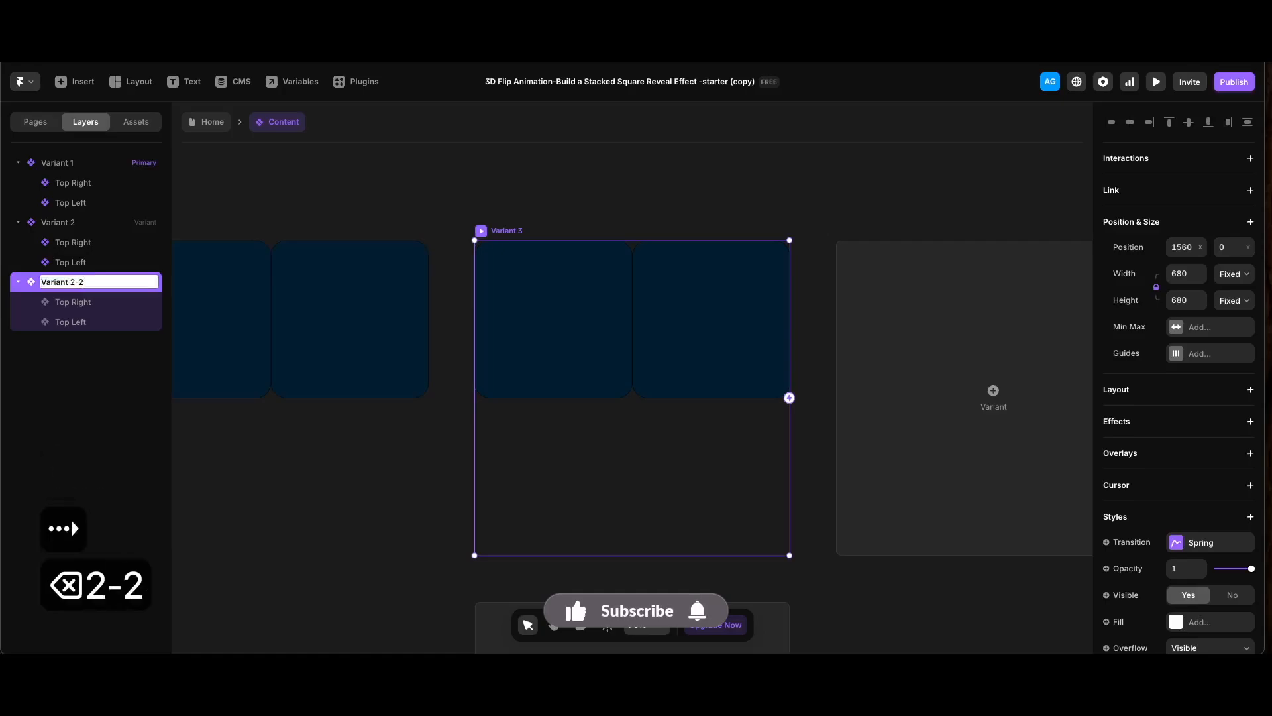
# - Duplicate the Top Right card in Variant 2-2 and rename the copy Bottom Right
pyautogui.click(80, 303)
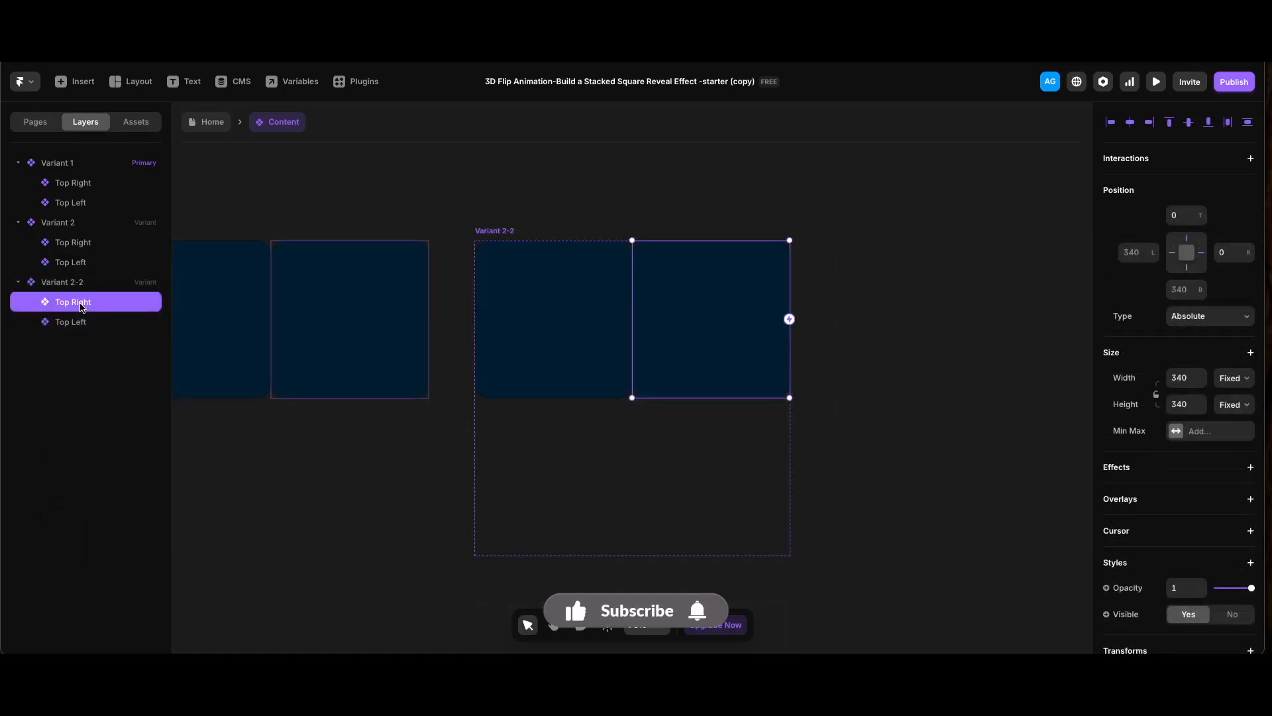
pyautogui.press('super+d')
pyautogui.doubleClick(77, 342)
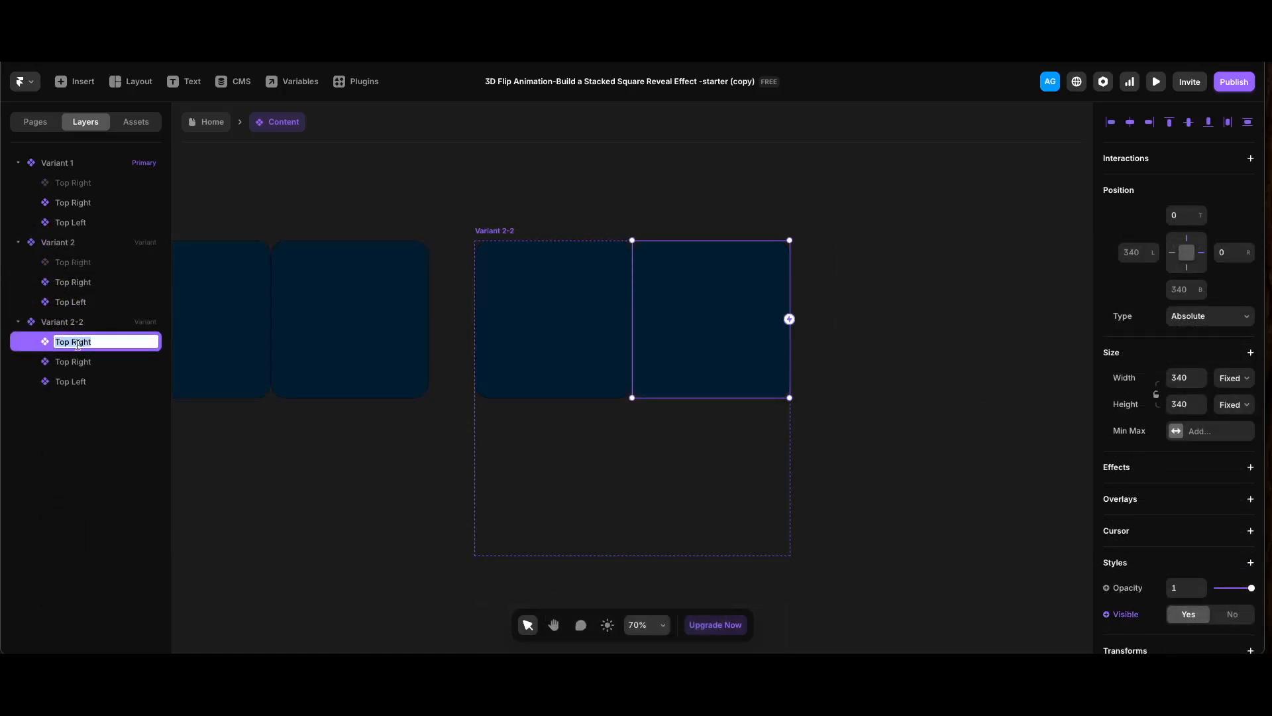
pyautogui.write('Bottom Right')
pyautogui.press('Return')
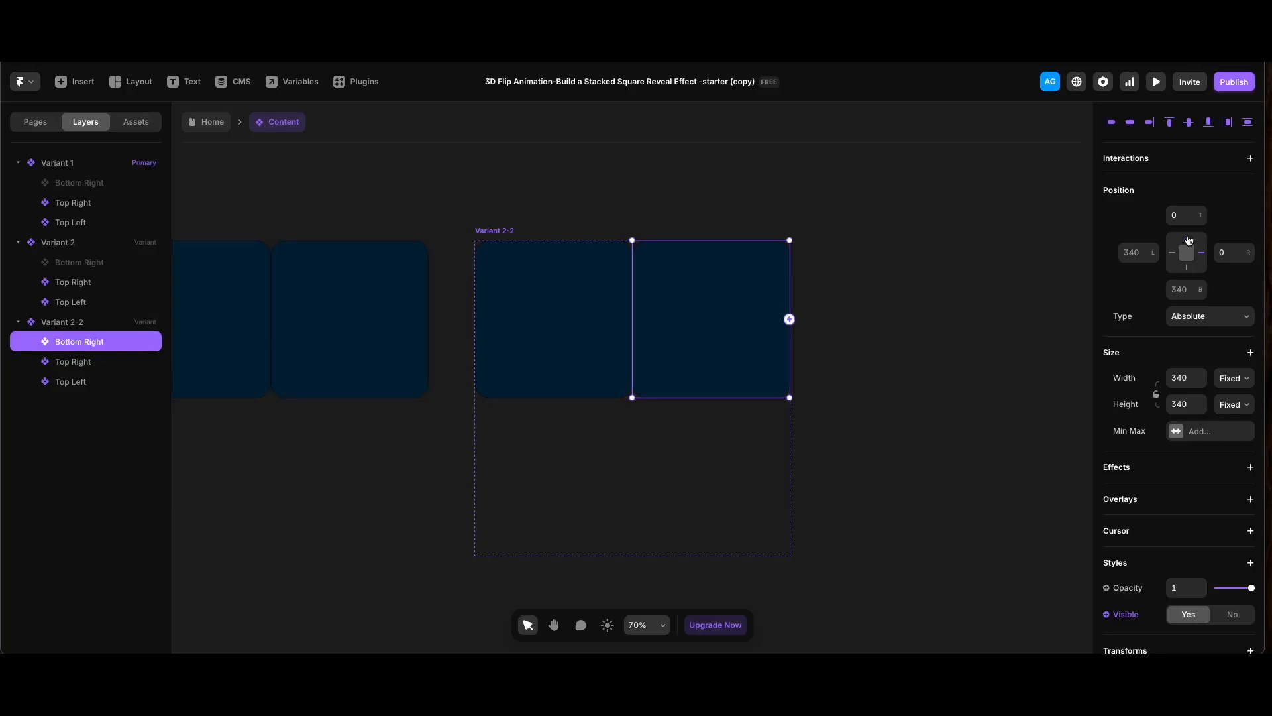
# - Pin the Bottom Right card to the frame's lower edge with a bottom offset of 0
pyautogui.click(1181, 289)
pyautogui.write('0')
pyautogui.press('Return')
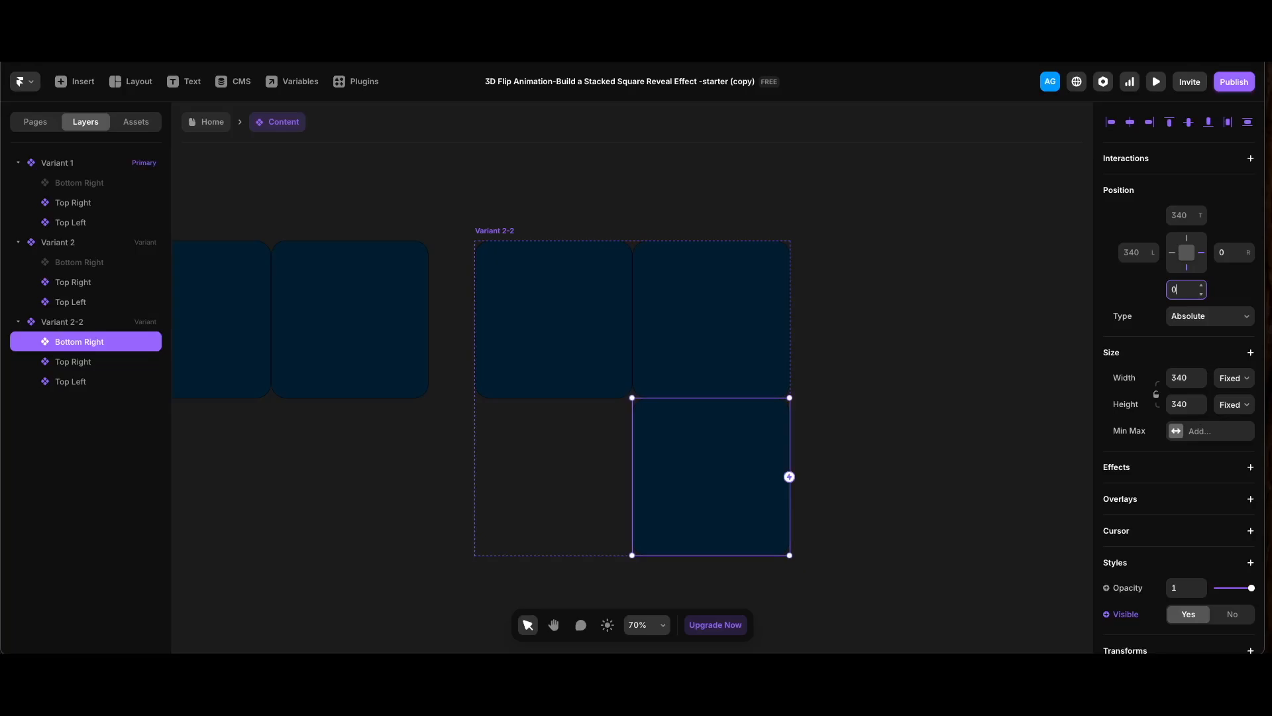
# - Set the Bottom Right card's vertical transform origin to 0%
pyautogui.scroll(-5, 1198, 376)
pyautogui.click(1236, 454)
pyautogui.write('0')
pyautogui.press('Return')
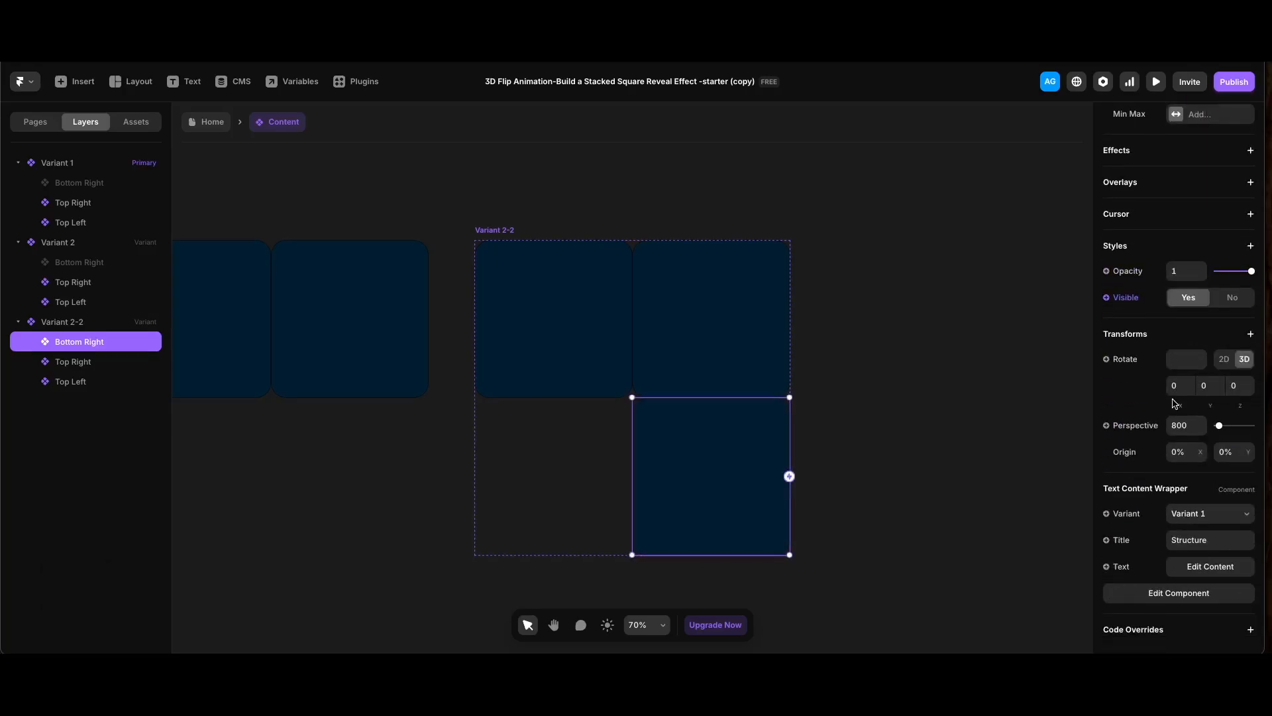
# - Rotate the Bottom Right card to -180 around its X axis so it folds up over Top Right
pyautogui.click(1182, 386)
pyautogui.hotkey('shift', 'Down')
pyautogui.hotkey('shift', 'Down')
pyautogui.hotkey('shift', 'Down')
pyautogui.hotkey('shift', 'Down')
pyautogui.hotkey('shift', 'Down')
pyautogui.hotkey('shift', 'Down')
pyautogui.hotkey('shift', 'Down')
pyautogui.hotkey('shift', 'Down')
pyautogui.hotkey('shift', 'Down')
pyautogui.hotkey('shift', 'Down')
pyautogui.hotkey('shift', 'Down')
pyautogui.hotkey('shift', 'Down')
pyautogui.hotkey('shift', 'Down')
pyautogui.hotkey('shift', 'Down')
pyautogui.hotkey('shift', 'Down')
pyautogui.hotkey('shift', 'Down')
pyautogui.hotkey('shift', 'Down')
pyautogui.hotkey('shift', 'Down')
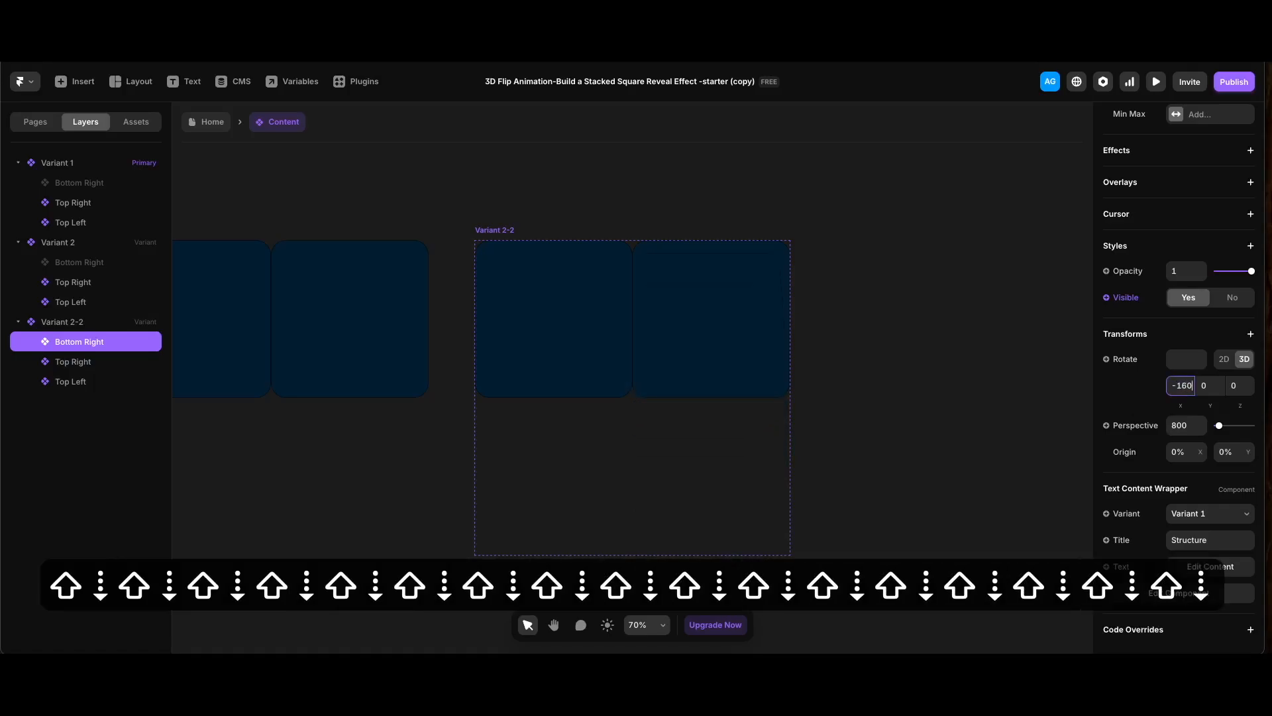
# - Duplicate Variant 2-2 and rename the copy Variant 3
pyautogui.click(502, 231)
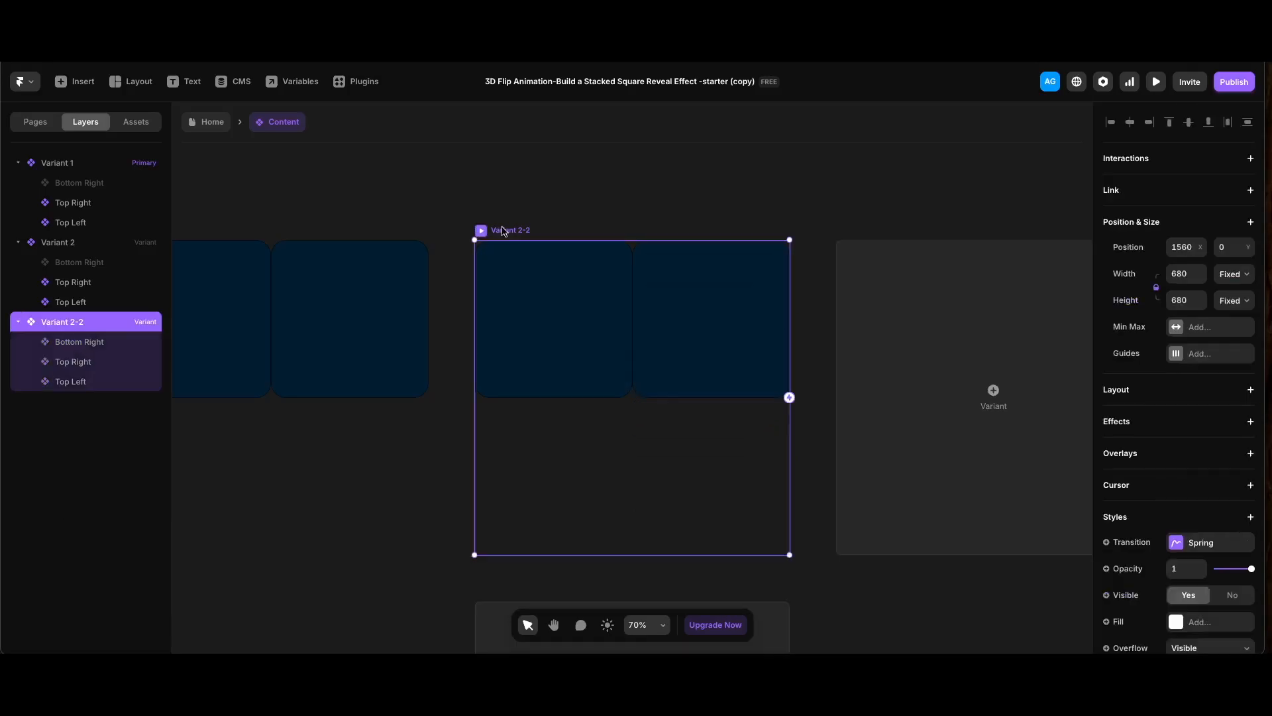
pyautogui.press('super+d')
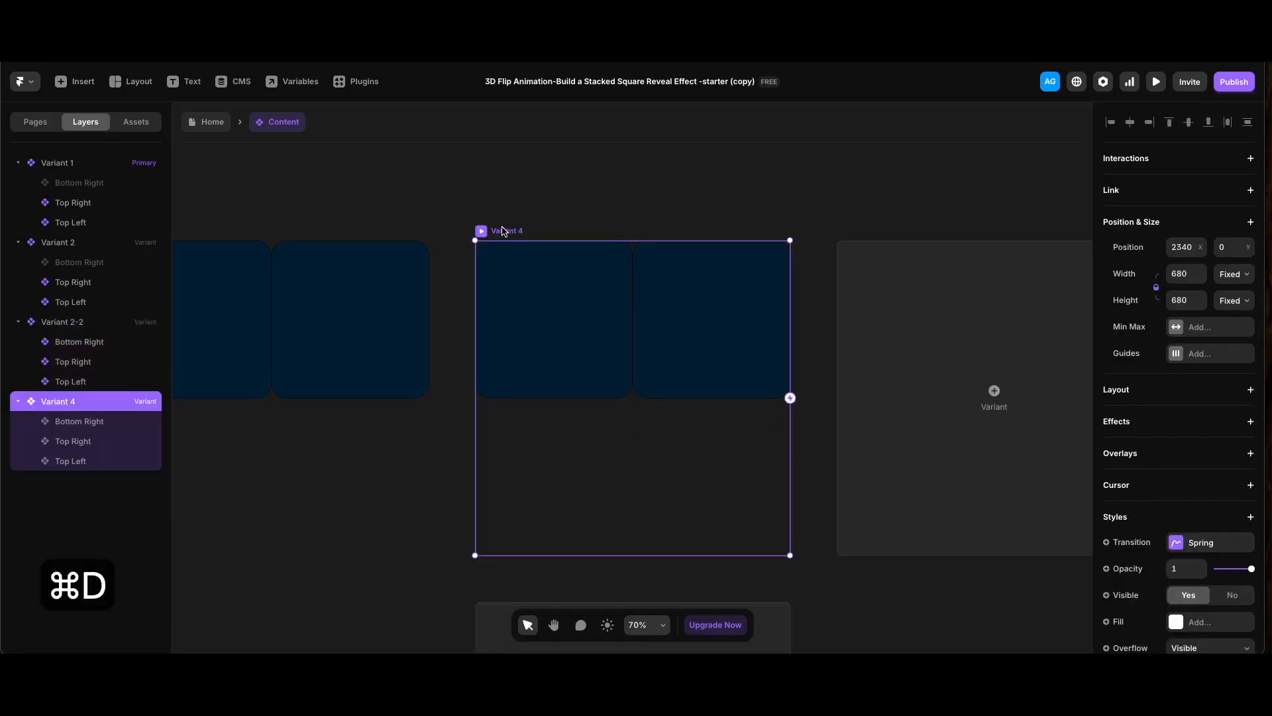
pyautogui.doubleClick(73, 401)
pyautogui.press('BackSpace')
pyautogui.write('3')
pyautogui.press('Return')
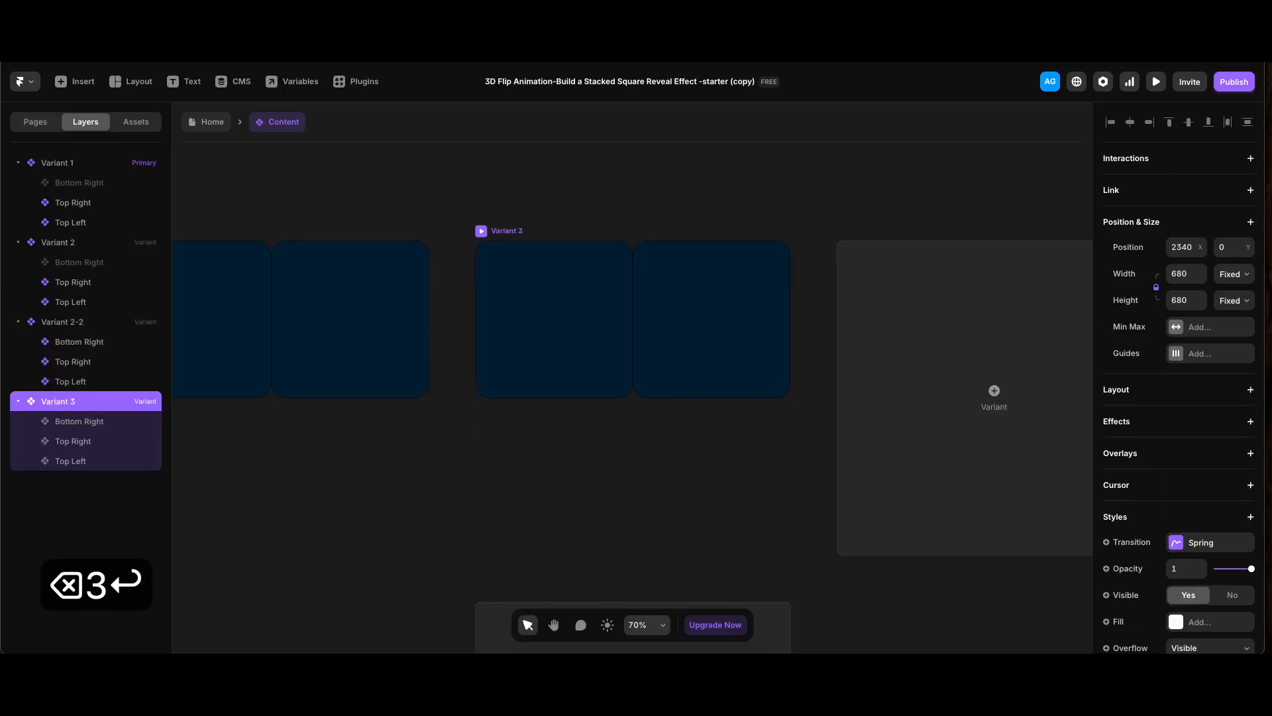
# - Set the Bottom Right card's X rotation to 0 in Variant 3 to unfold it
pyautogui.click(96, 422)
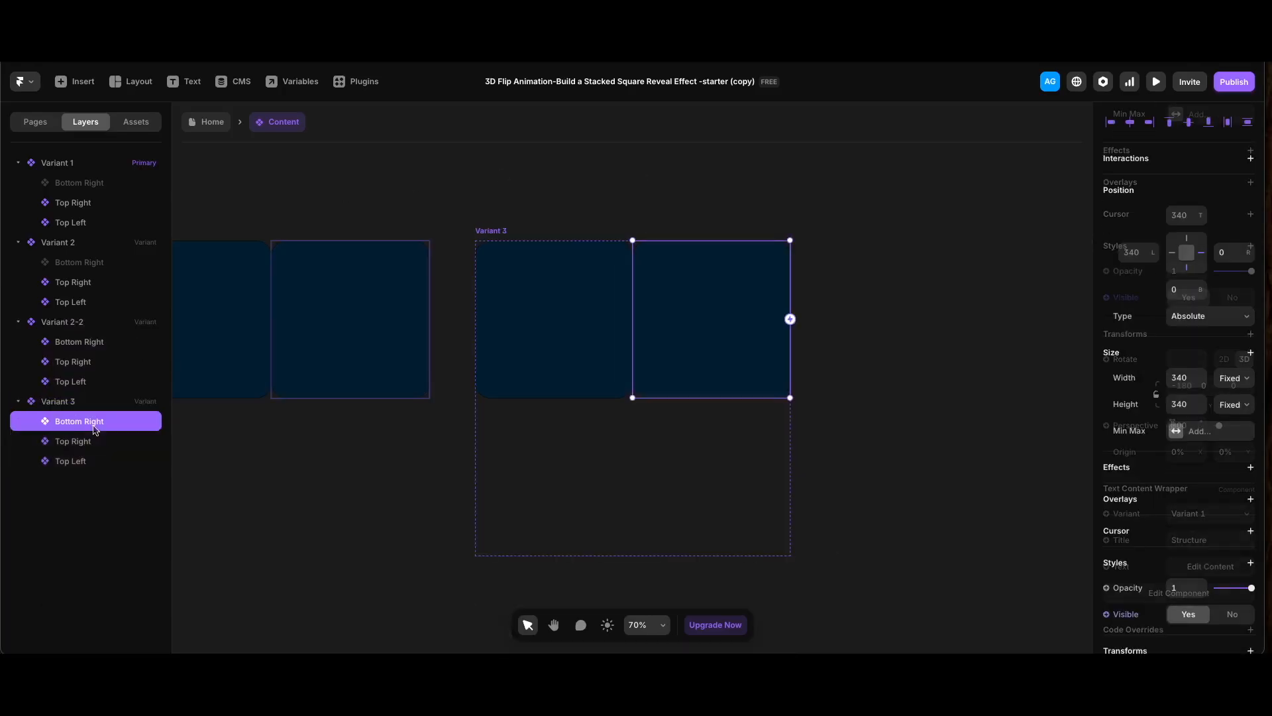
pyautogui.click(1194, 387)
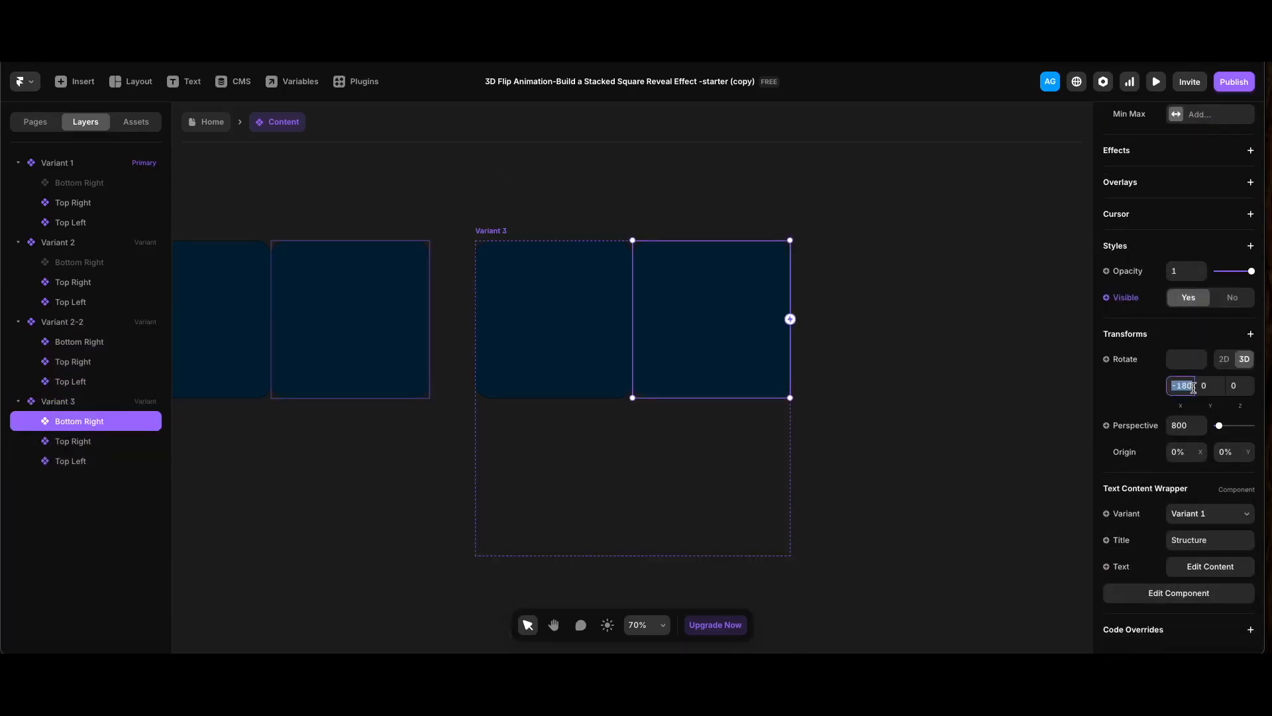
pyautogui.write('0')
pyautogui.press('Return')
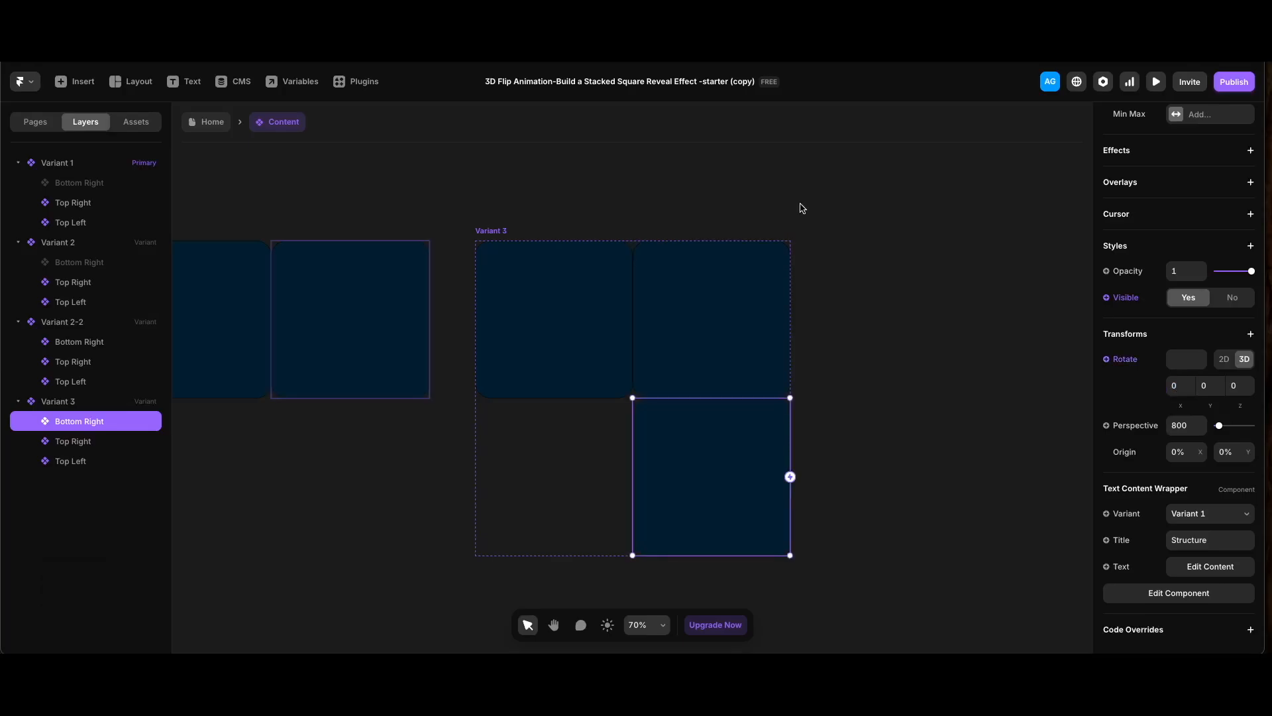
# - Duplicate Variant 3 and rename the copy Variant 3-2
pyautogui.click(515, 232)
pyautogui.press('super+d')
pyautogui.press('super+r')
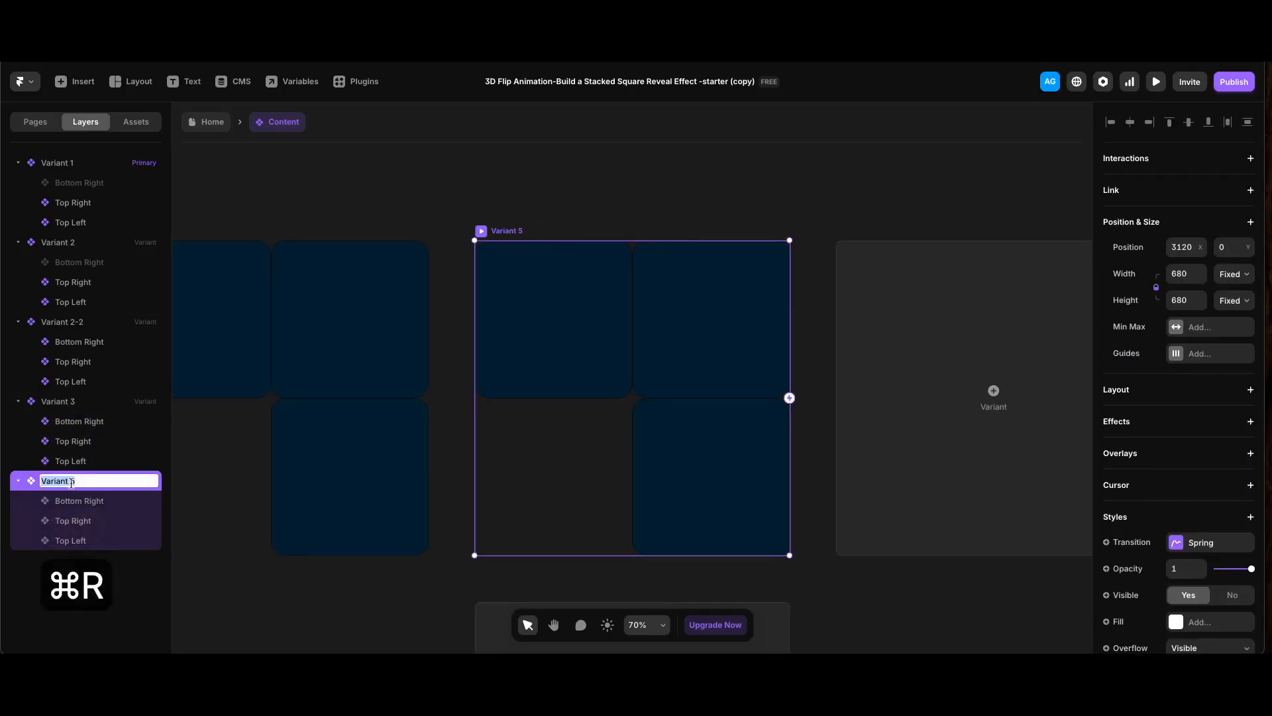
pyautogui.press('BackSpace')
pyautogui.write('3-2')
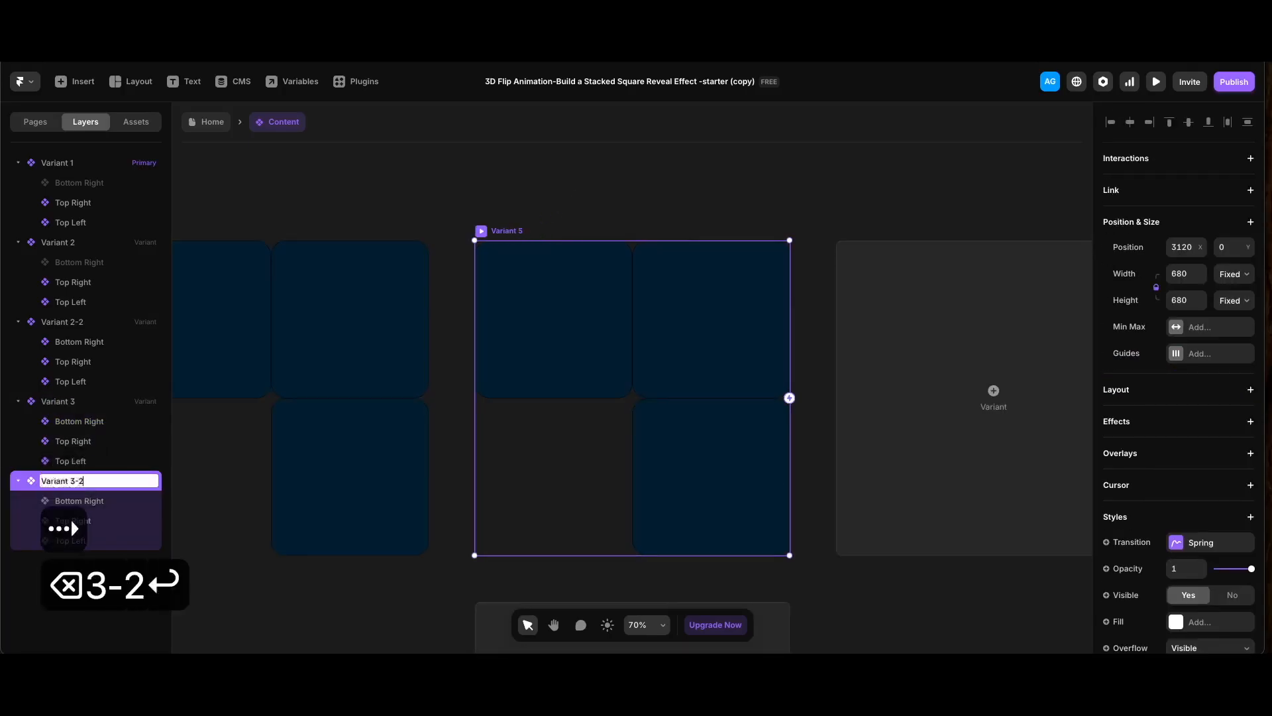
pyautogui.press('Return')
# - Duplicate the Bottom Right card in Variant 3-2 and rename the copy Bottom Left
pyautogui.click(89, 500)
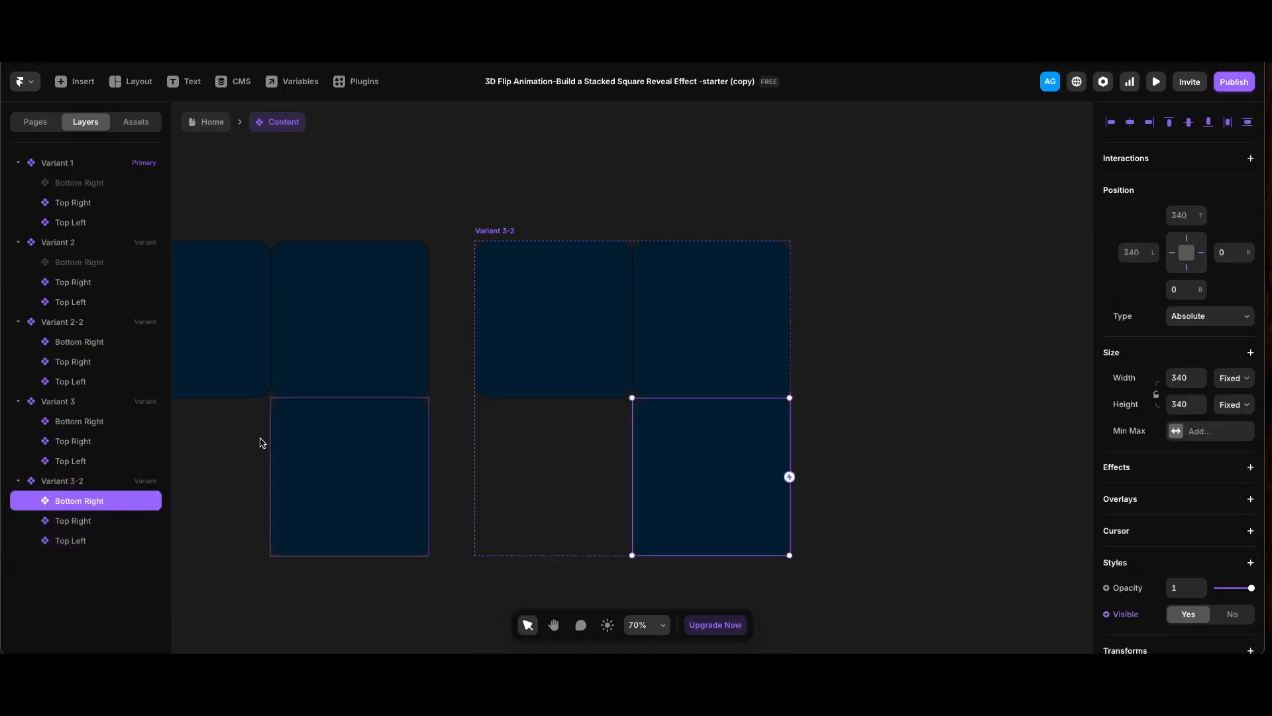
pyautogui.press('super+d')
pyautogui.doubleClick(107, 576)
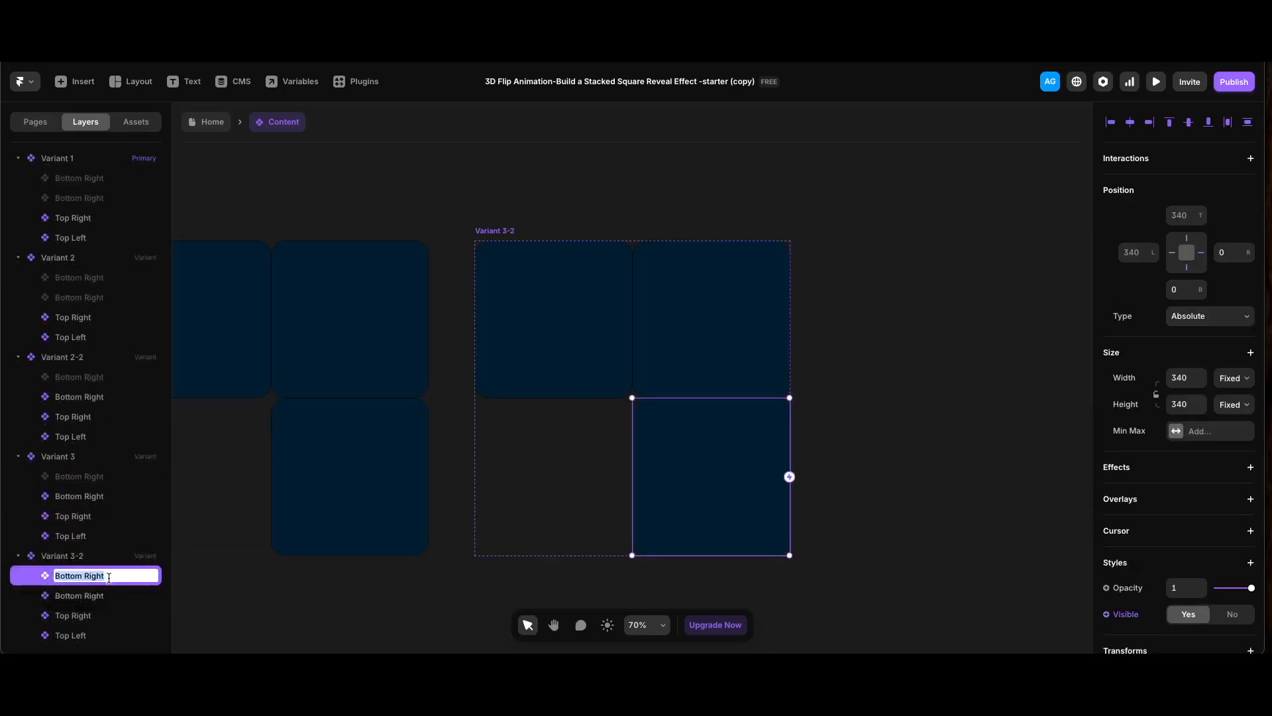
pyautogui.write('Bottom Left')
pyautogui.press('Return')
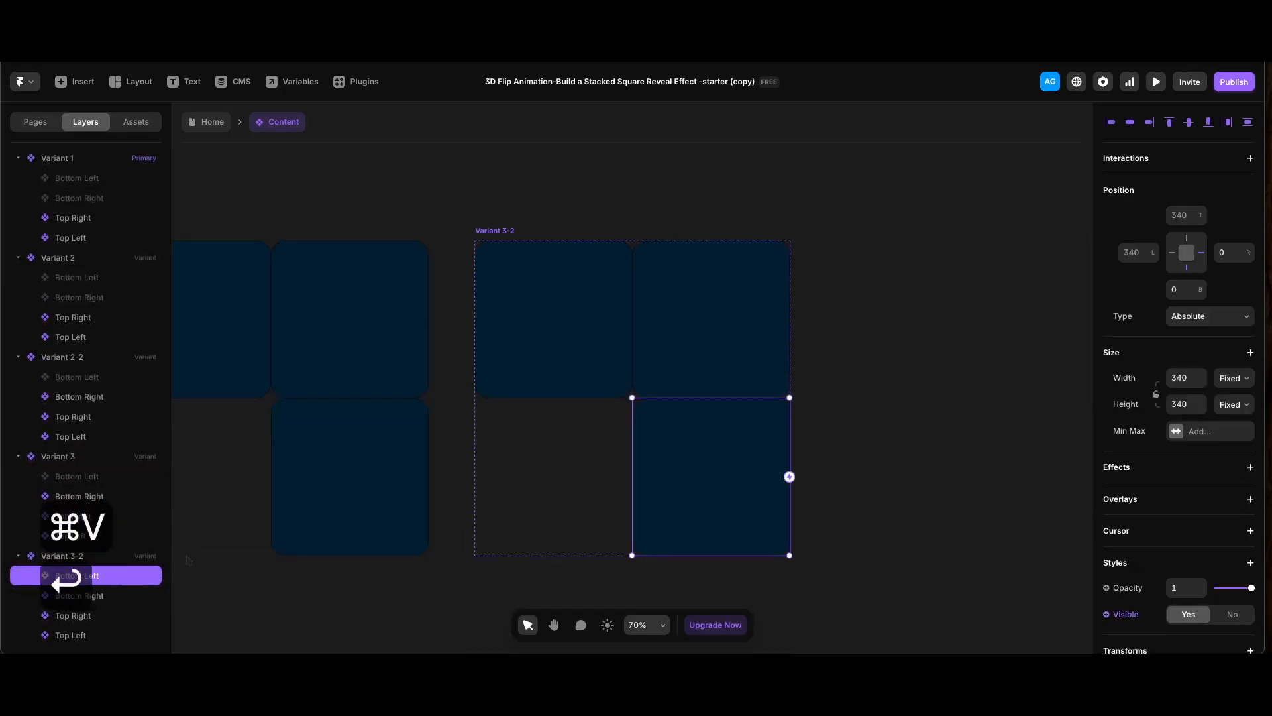
# - Release the Bottom Left card's right pin and pin it to the frame's left edge with an offset of 0
pyautogui.click(1204, 257)
pyautogui.click(1134, 253)
pyautogui.write('0')
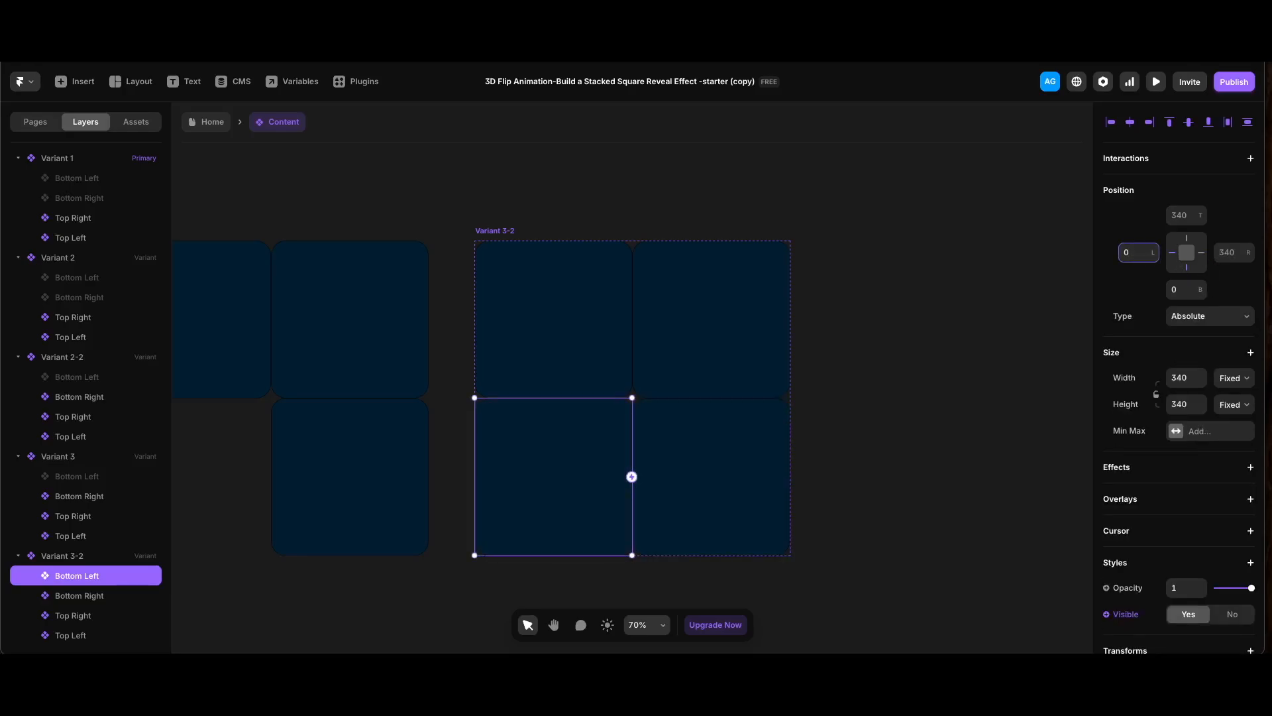
# - Set the Bottom Left card's horizontal transform origin to 100% and its Y rotation to 180
pyautogui.scroll(-5, 1160, 332)
pyautogui.doubleClick(1178, 453)
pyautogui.write('100')
pyautogui.press('Return')
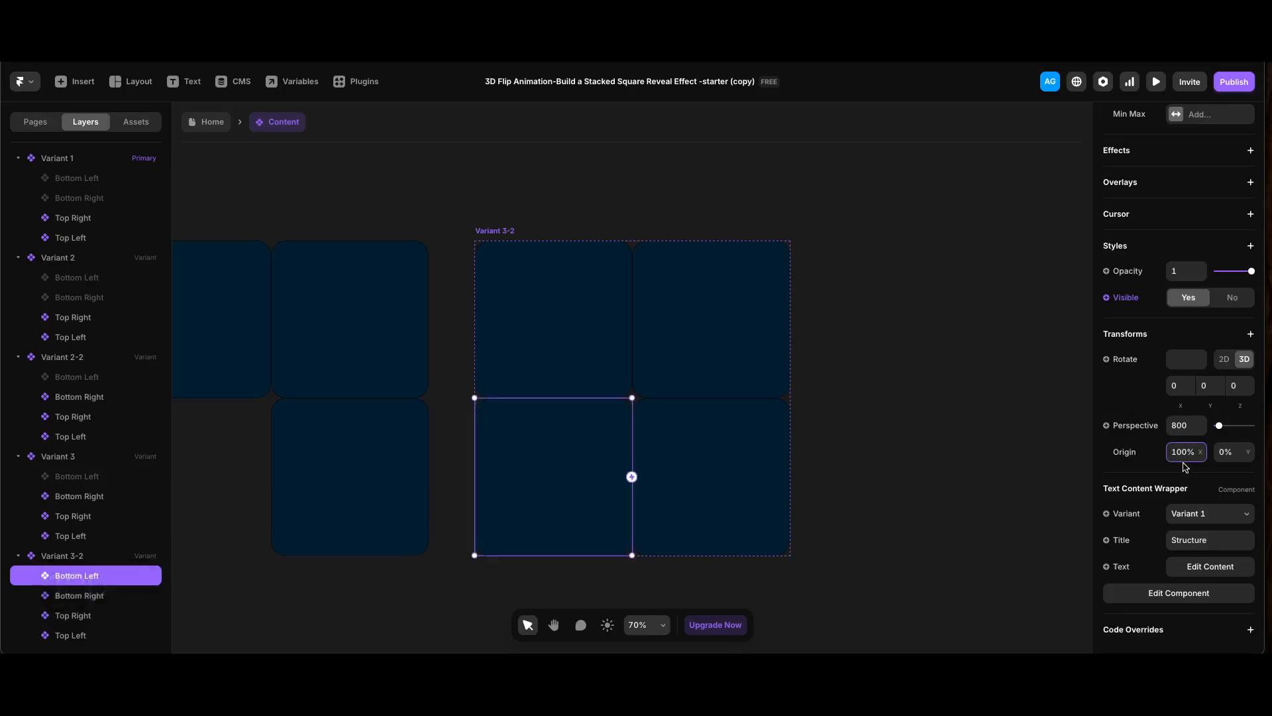
pyautogui.doubleClick(1209, 385)
pyautogui.write('180')
# - Duplicate Variant 3-2 and rename the copy Variant 4
pyautogui.click(504, 232)
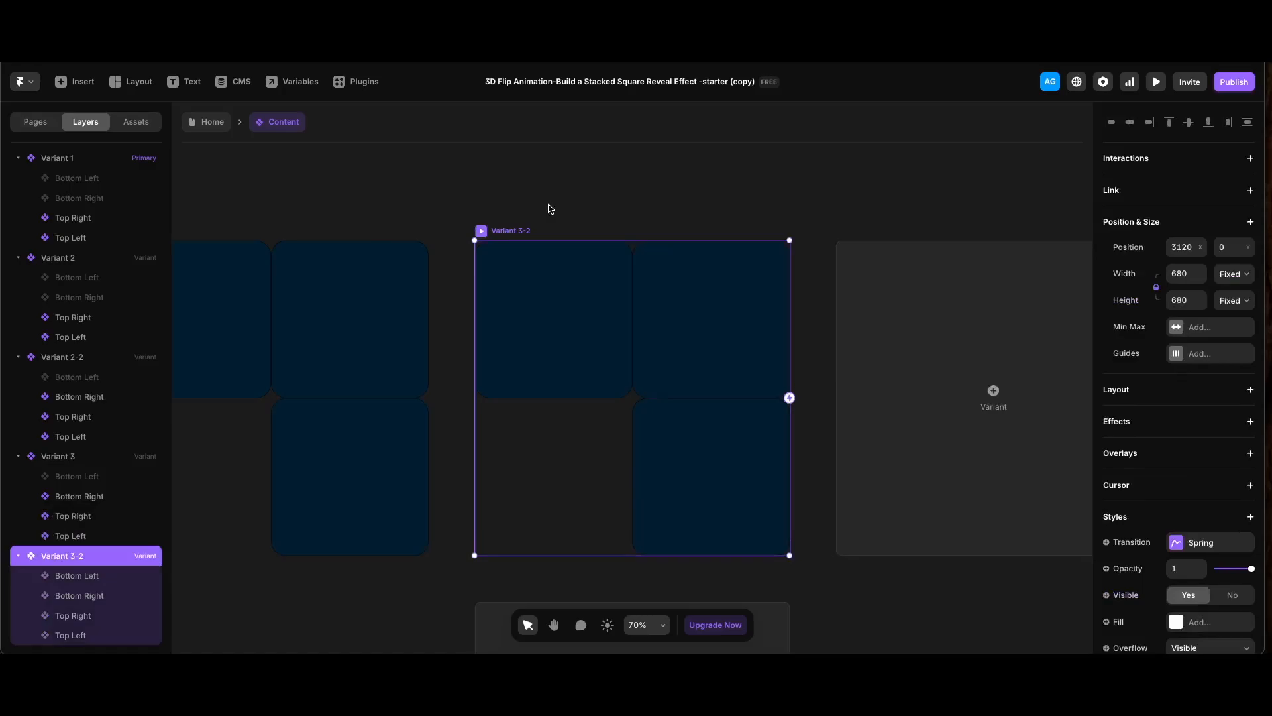
pyautogui.press('super+d')
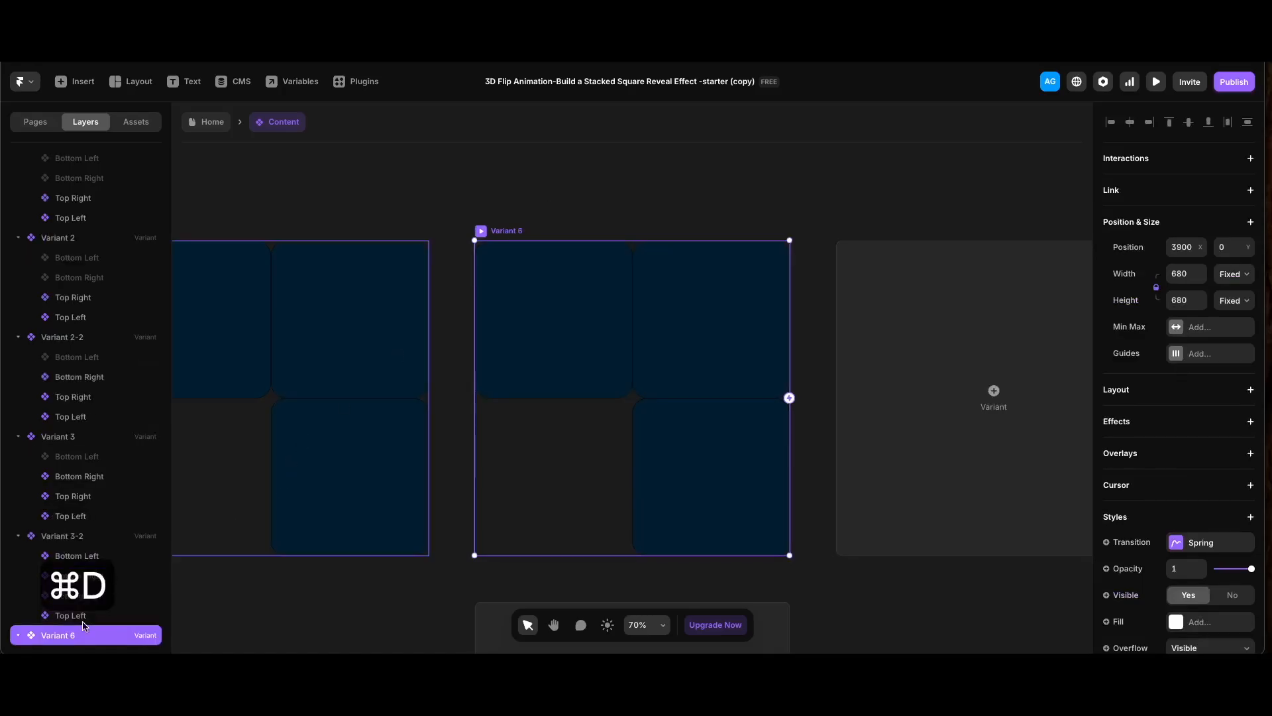
pyautogui.press('super+r')
pyautogui.press('Right')
pyautogui.press('BackSpace')
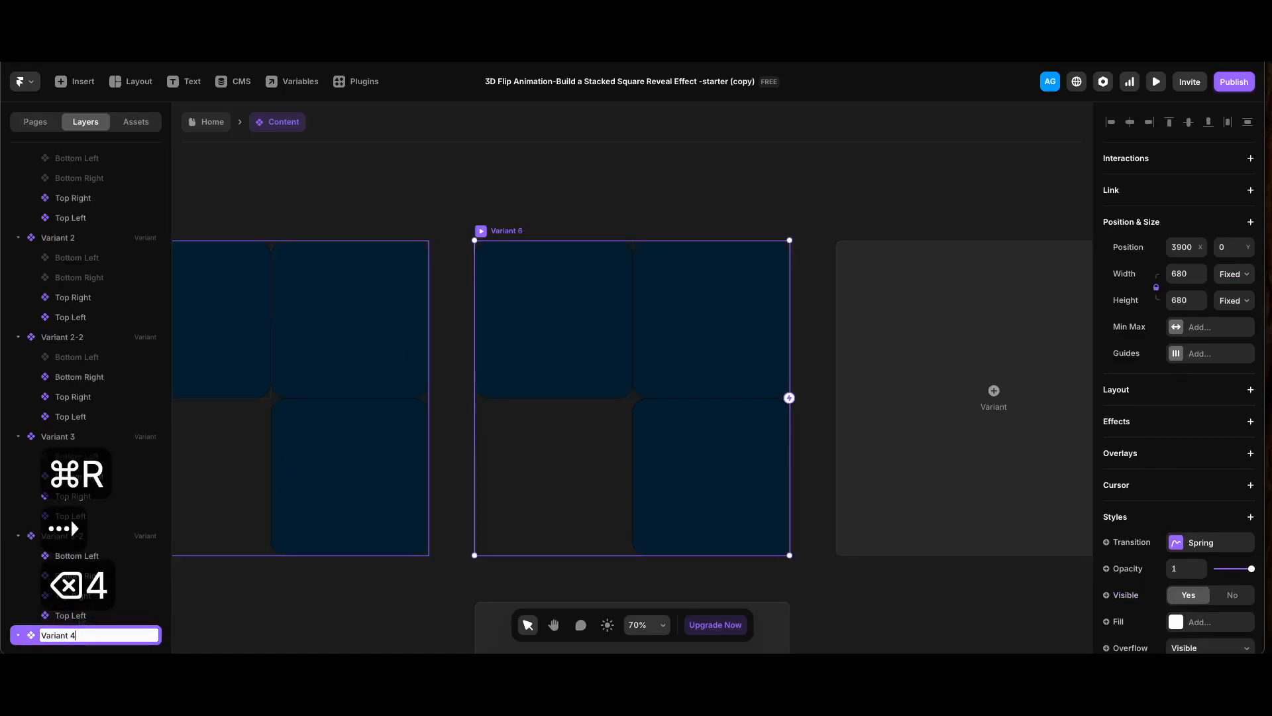
pyautogui.write('4')
pyautogui.press('Return')
# - Set the Bottom Left card's Y rotation to 0 in Variant 4 to unfold it
pyautogui.scroll(-2, 79, 567)
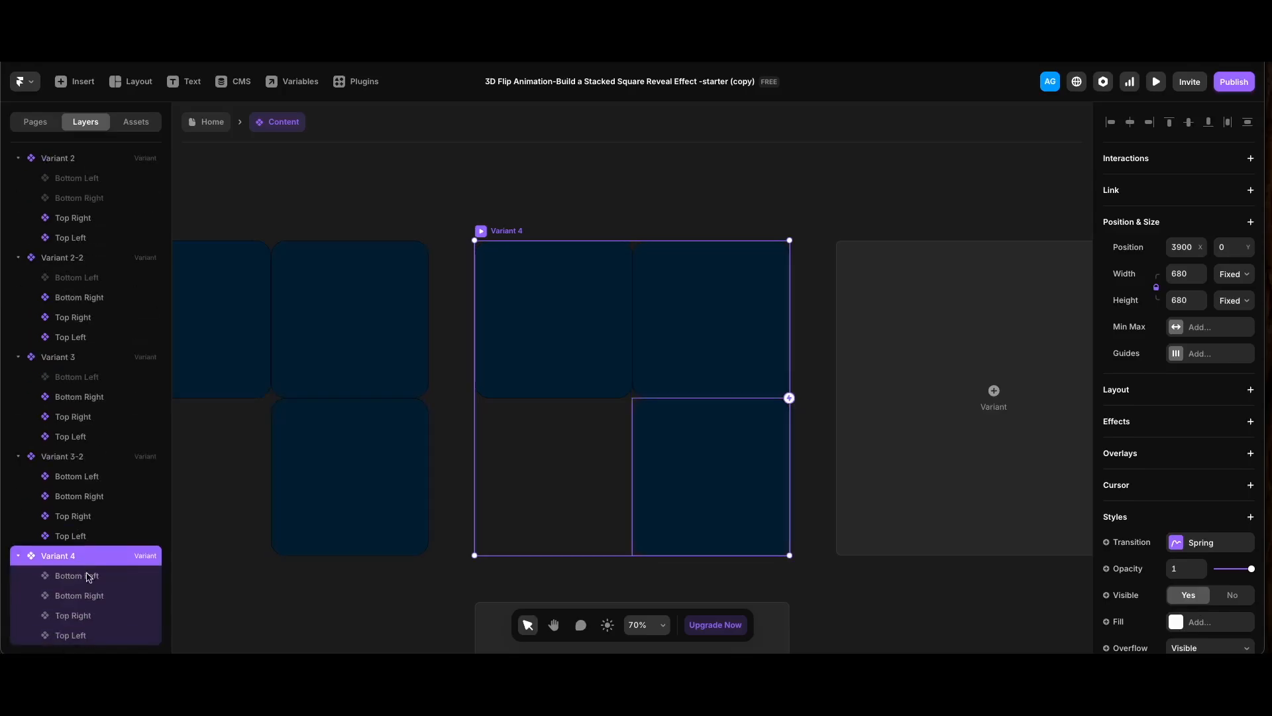
pyautogui.click(86, 576)
pyautogui.scroll(-5, 1170, 473)
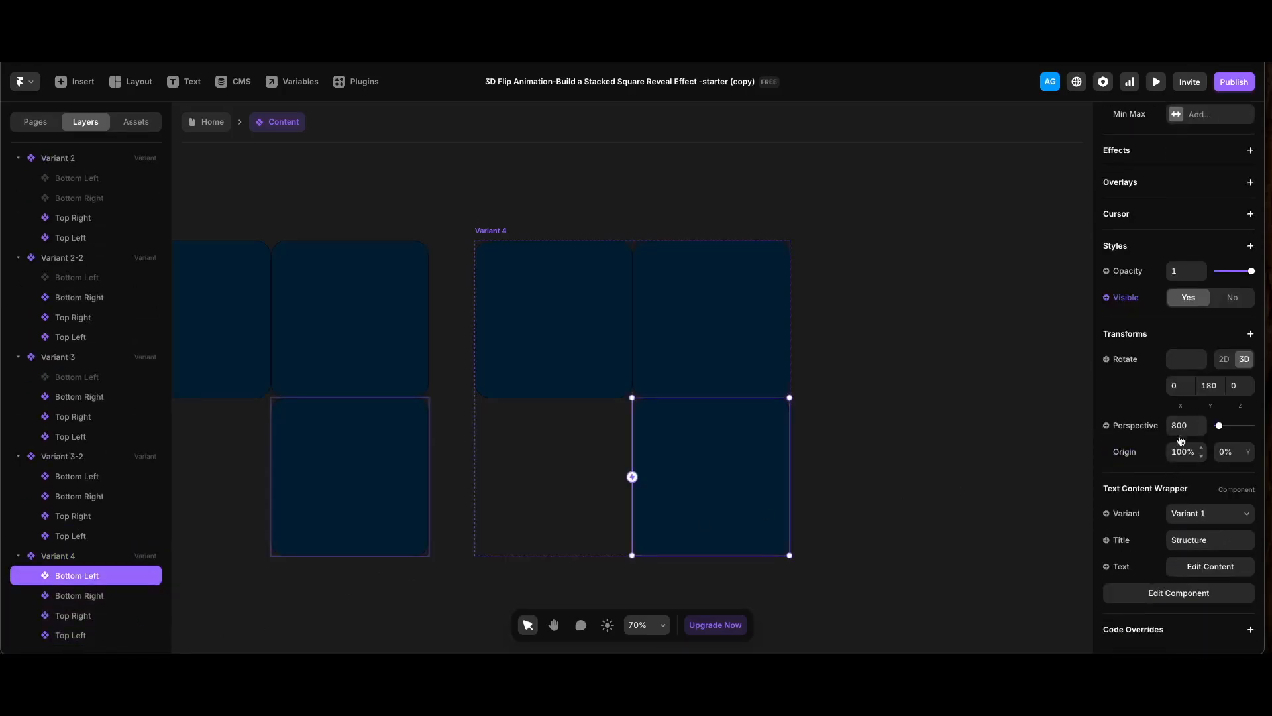
pyautogui.click(1221, 392)
pyautogui.write('0')
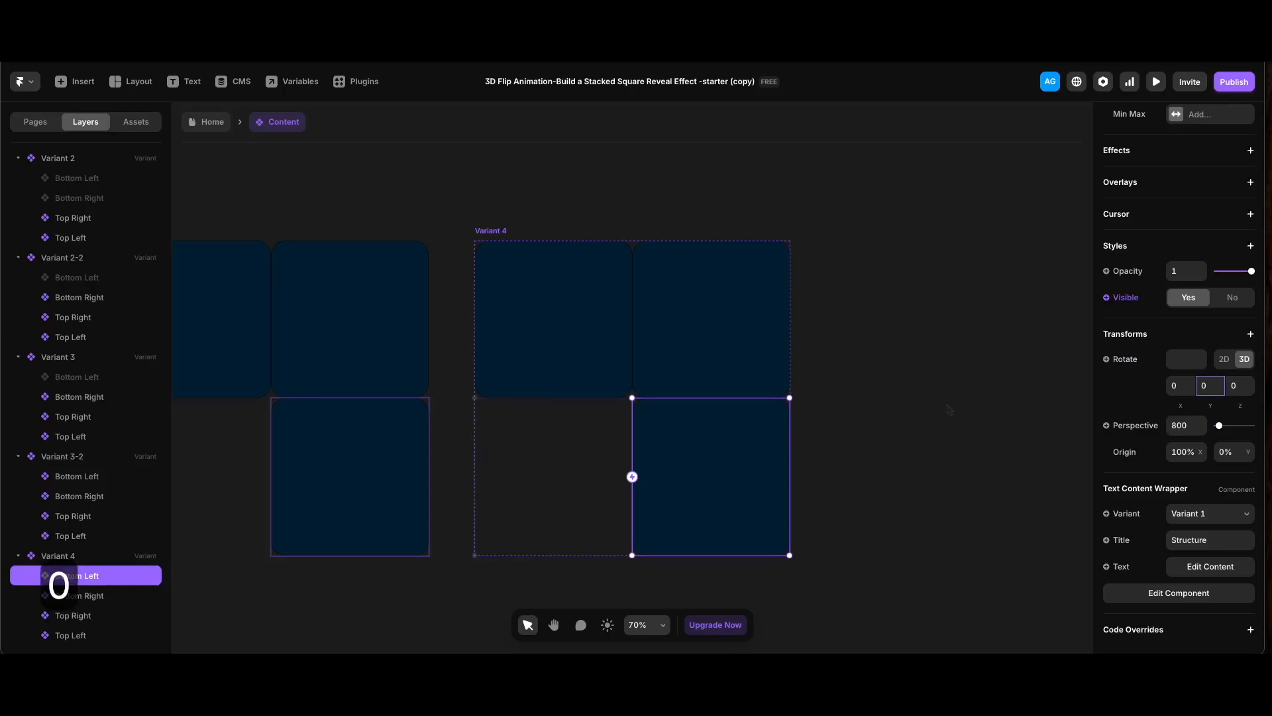
pyautogui.press('Return')
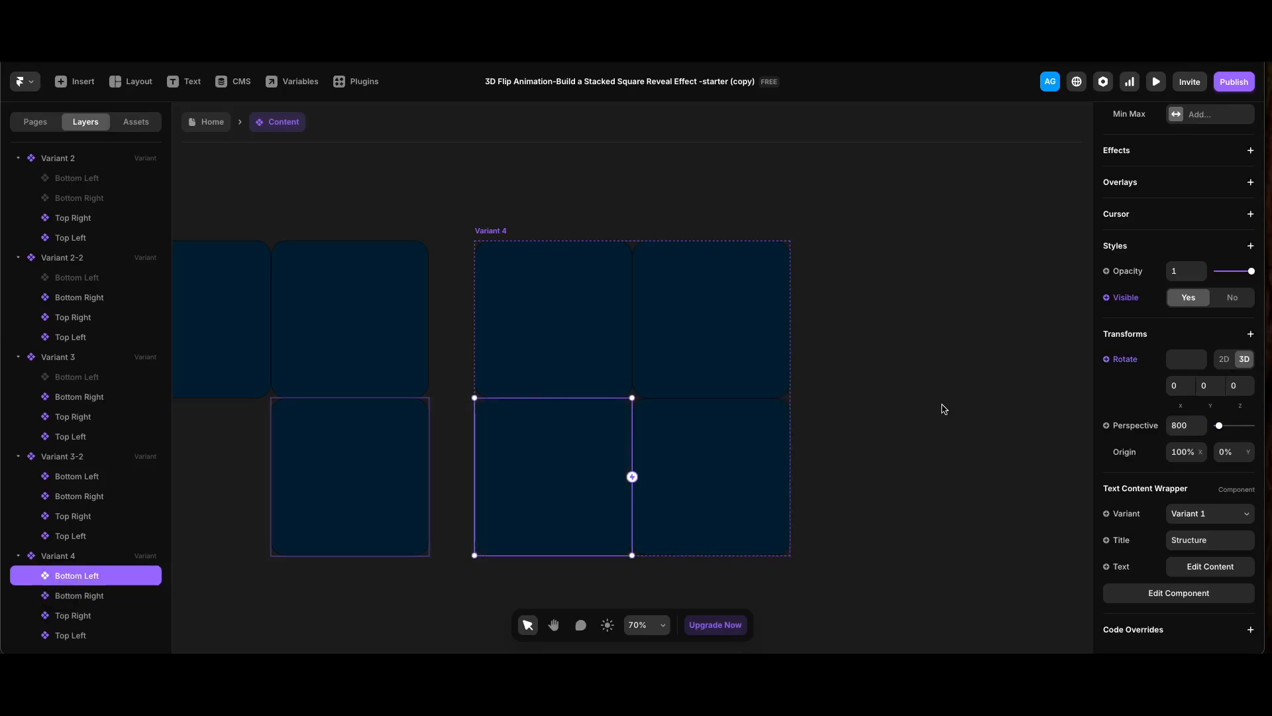
# - Duplicate Variant 4 and rename the copy Variant 5
pyautogui.click(93, 554)
pyautogui.press('super+d')
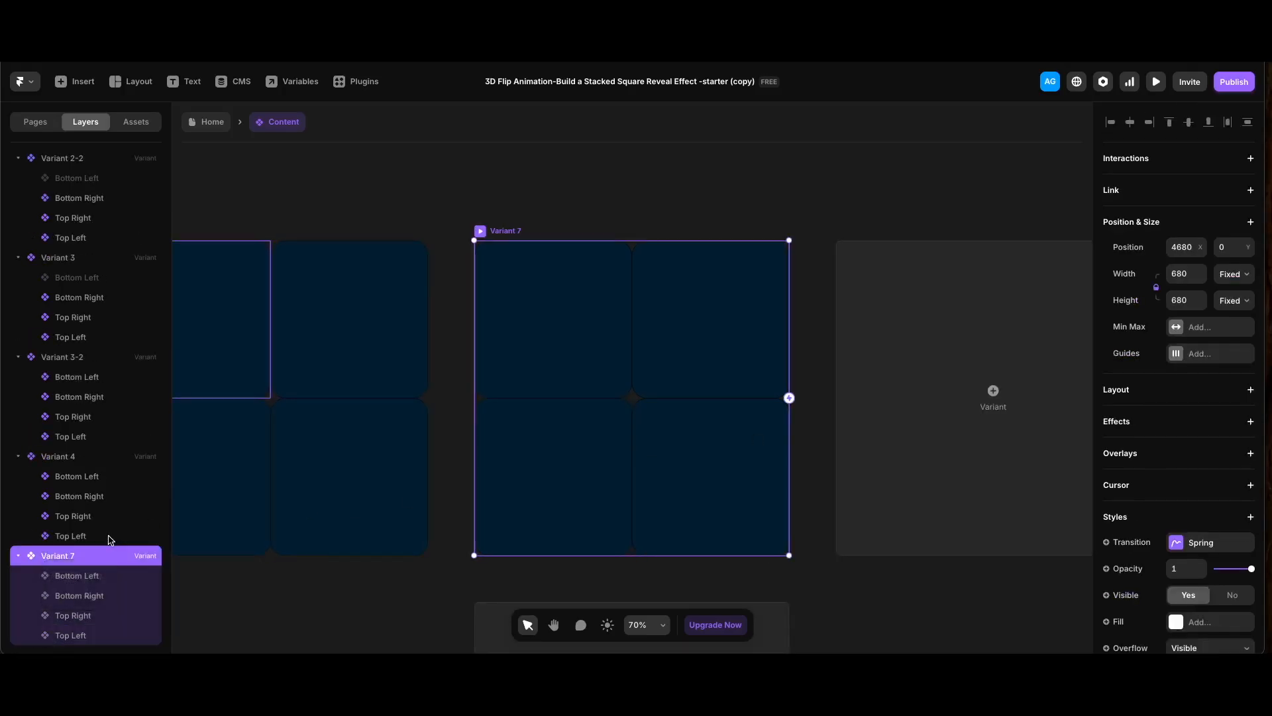
pyautogui.press('super+r')
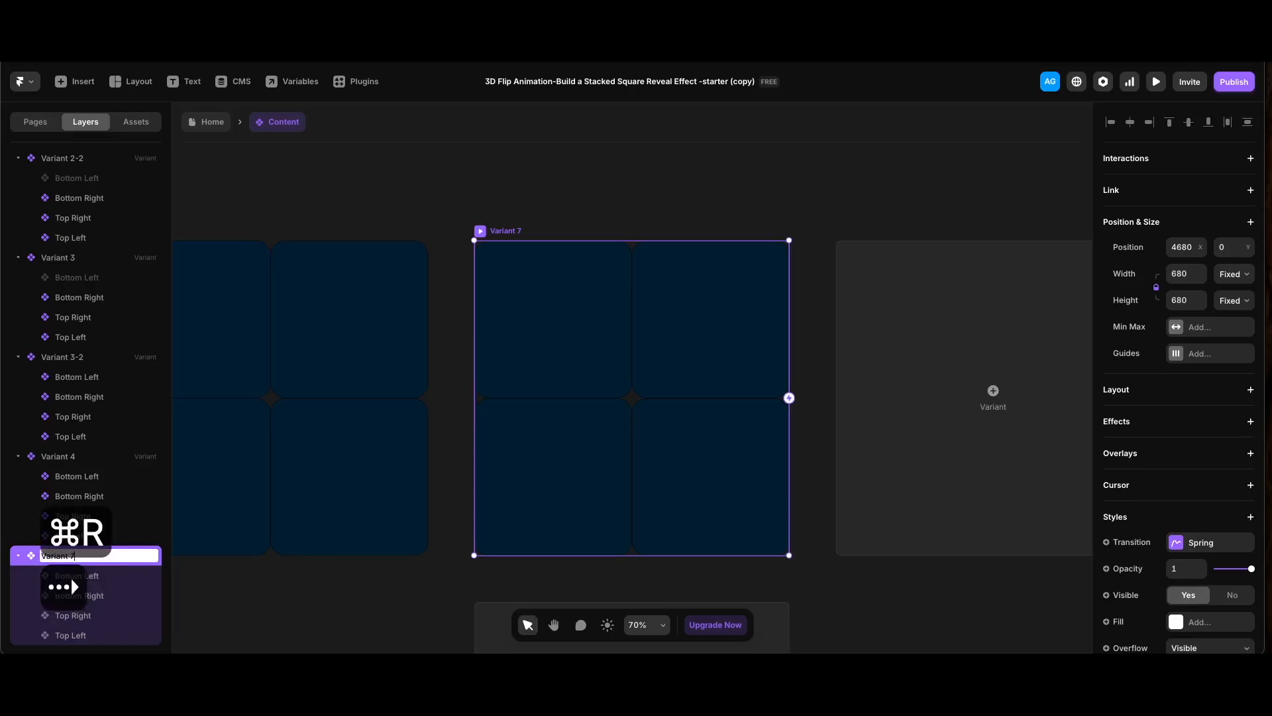
pyautogui.press('BackSpace')
pyautogui.write('5')
pyautogui.press('Return')
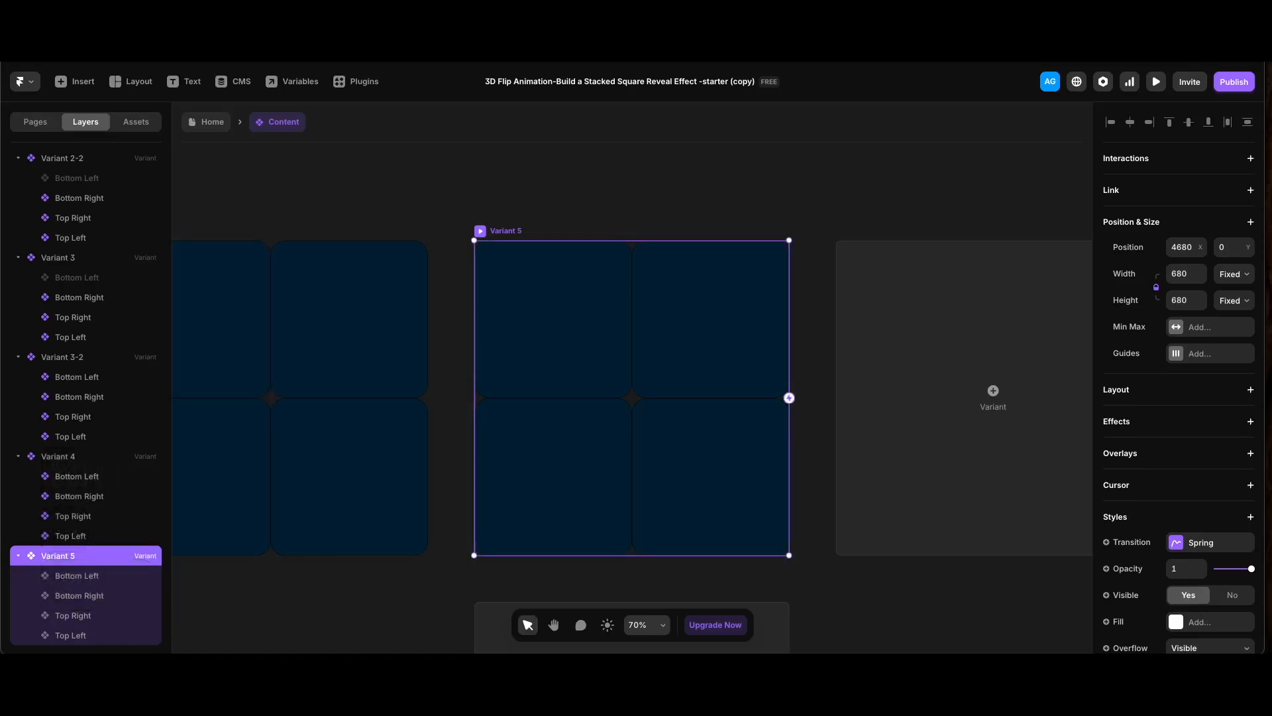
# - Switch all four cards in Variant 5 to Variant 2 of the Text Content Wrapper component
pyautogui.click(84, 574)
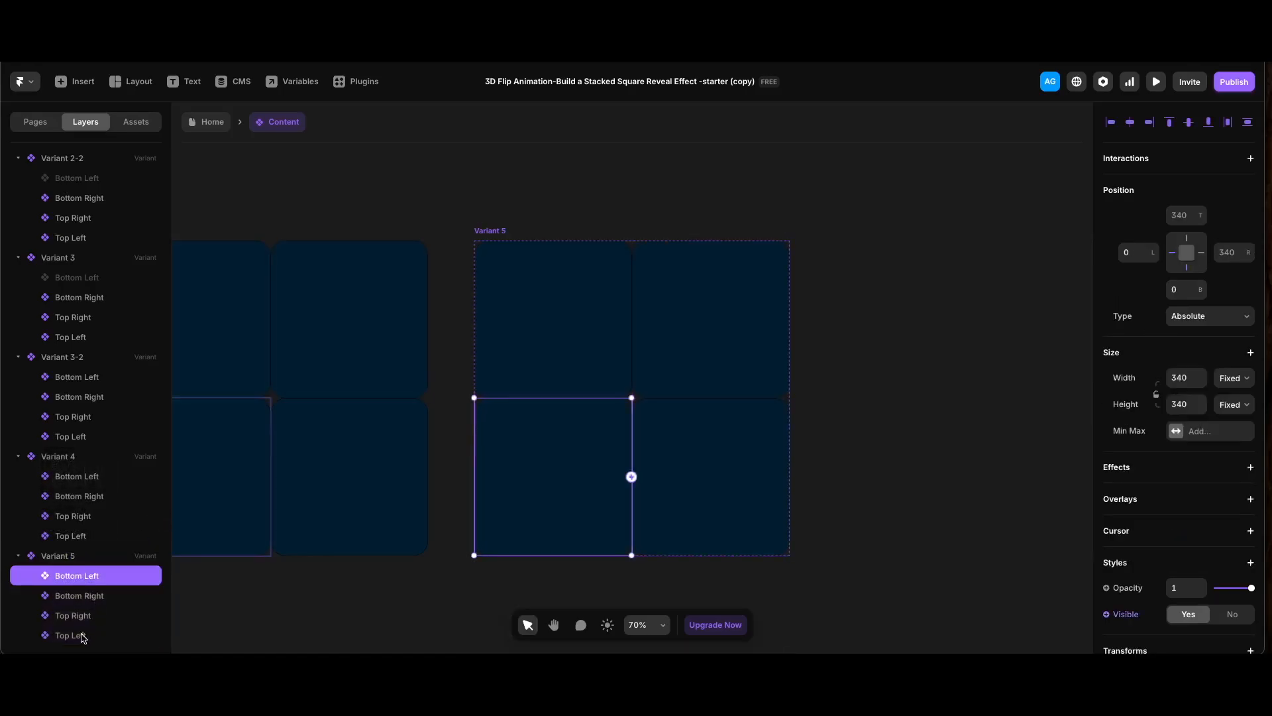
pyautogui.keyDown('shift'); pyautogui.click(82, 638); pyautogui.keyUp('shift')
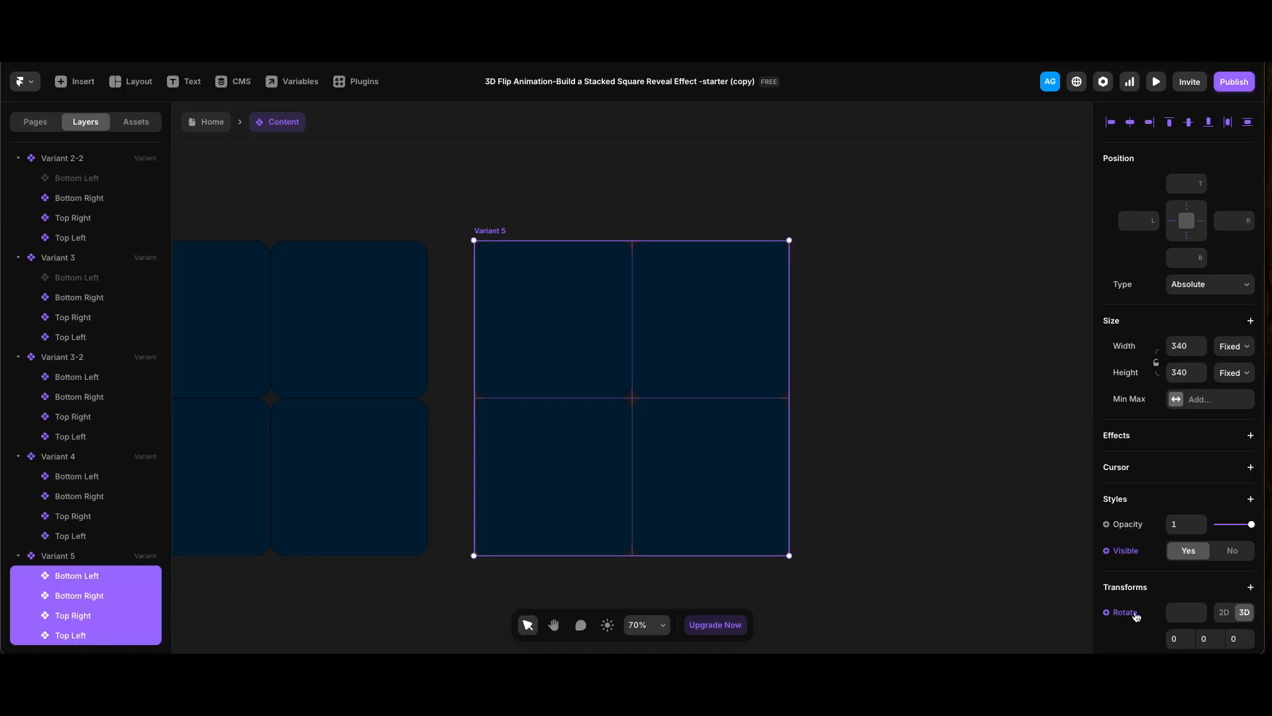
pyautogui.scroll(-3, 1137, 617)
pyautogui.click(1223, 541)
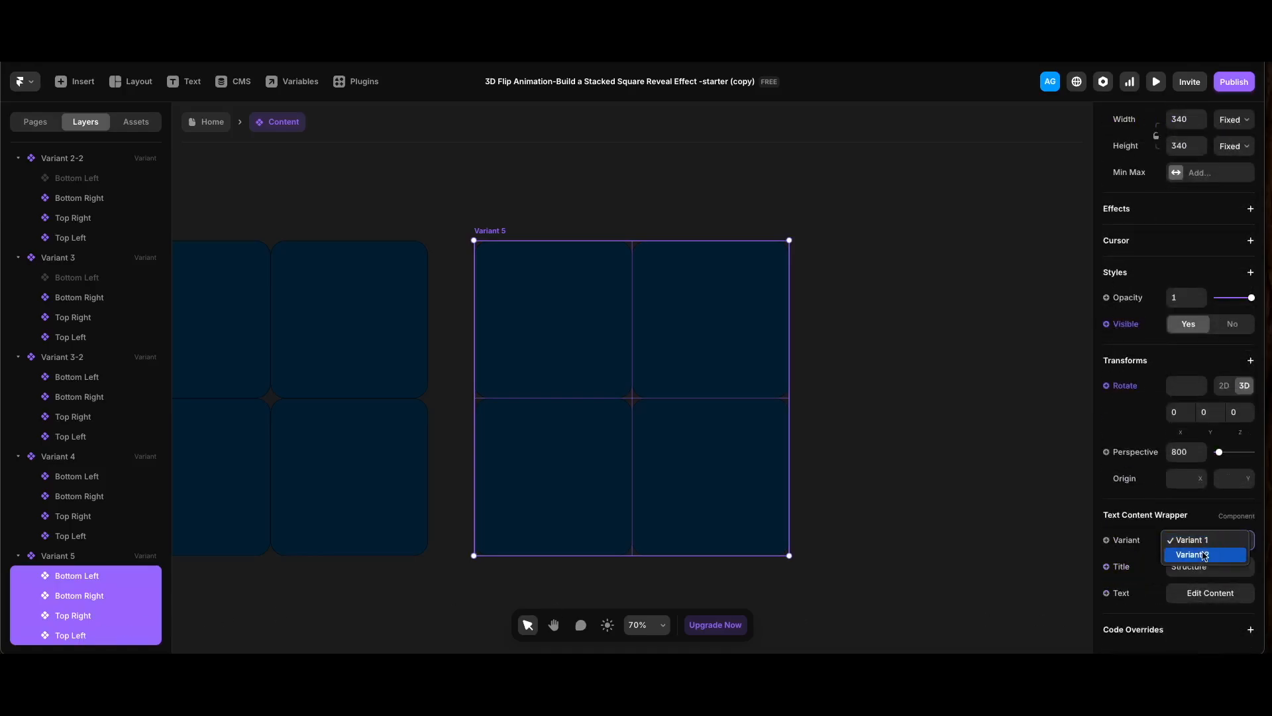
pyautogui.click(1198, 555)
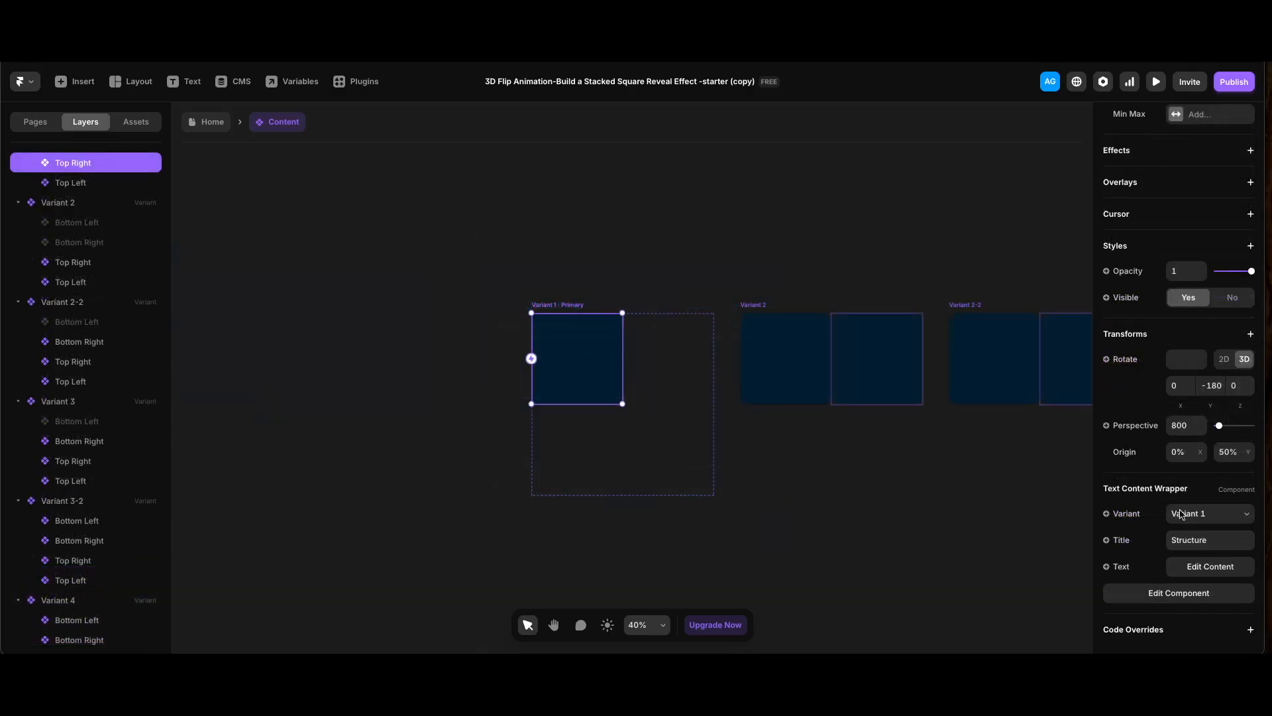
# - Set the primary variant's Bottom Right card title to "Integration" and its text to "Use built-in integrations or third-party tools to extend functionality."
pyautogui.write('Integration')
pyautogui.press('Return')
pyautogui.click(1211, 567)
pyautogui.press('super+a')
pyautogui.write('Use built-in integrations or third-party tools to extend functionality.')
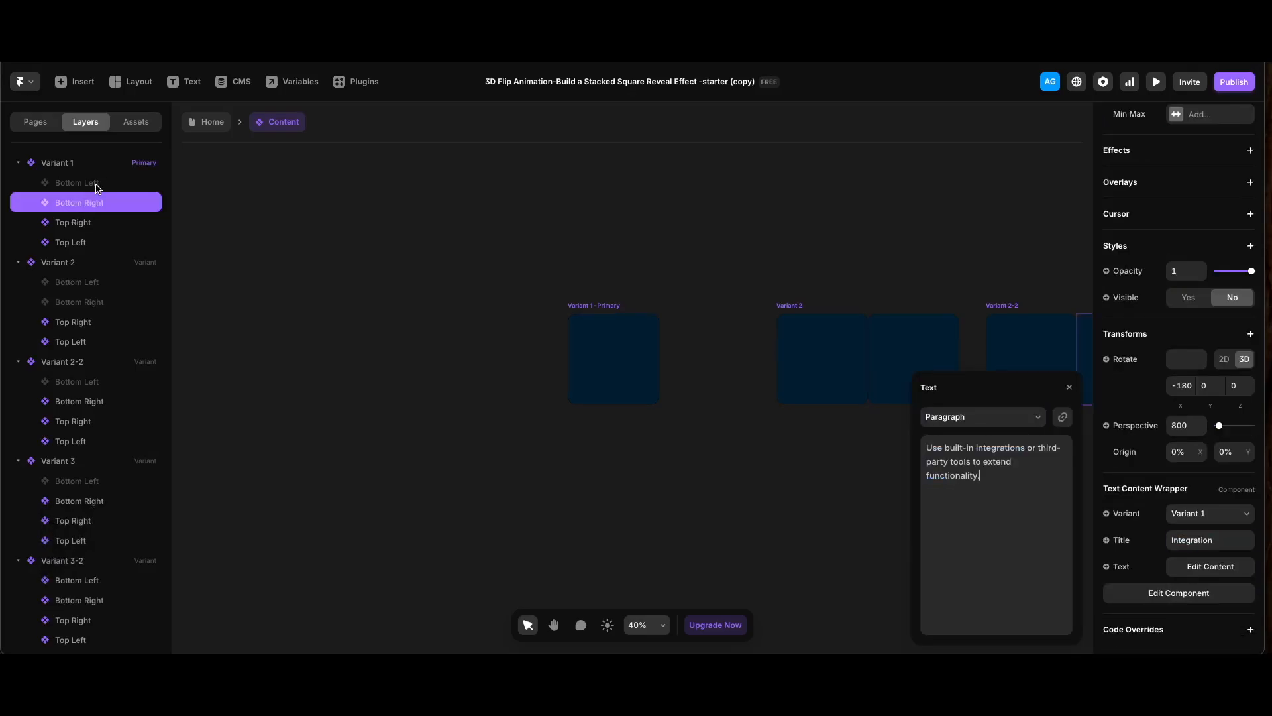
# - Set the primary variant's Bottom Left card title to "Test" and its text to "Preview and test across devices to catch issues early."
pyautogui.click(92, 185)
pyautogui.click(1211, 540)
pyautogui.click(332, 446)
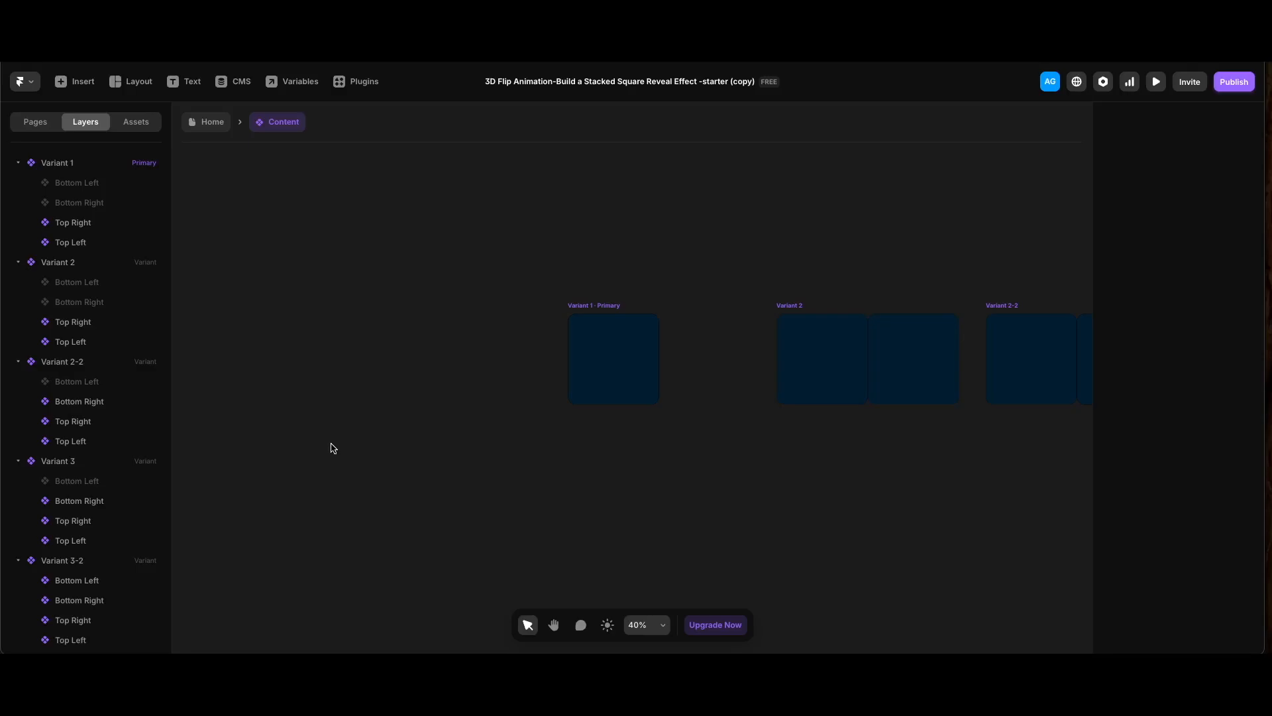
# - Make Variant 2 switch to Variant 2-2 on Appear with a 0.3 s delay and lower its spring transition's bounce
pyautogui.scroll(-3, 523, 437)
pyautogui.hscroll(5, 687, 429)
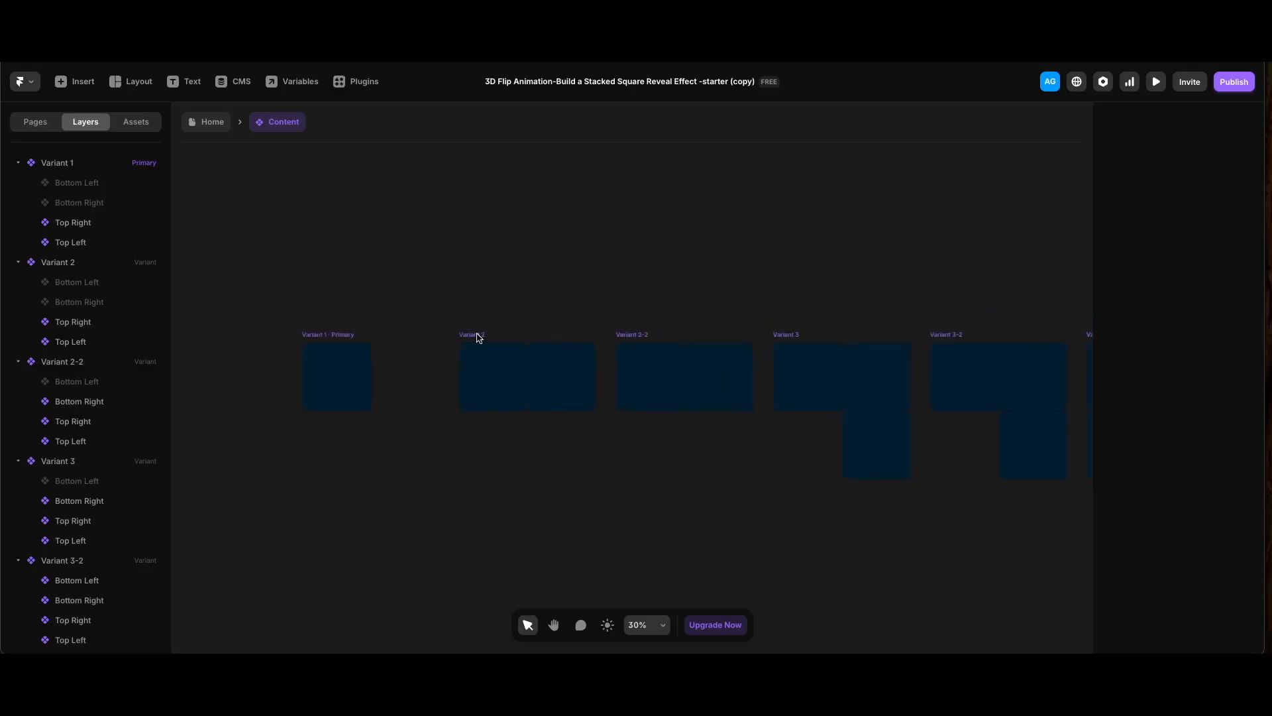
pyautogui.click(478, 337)
pyautogui.moveTo(596, 411); pyautogui.dragTo(711, 408)
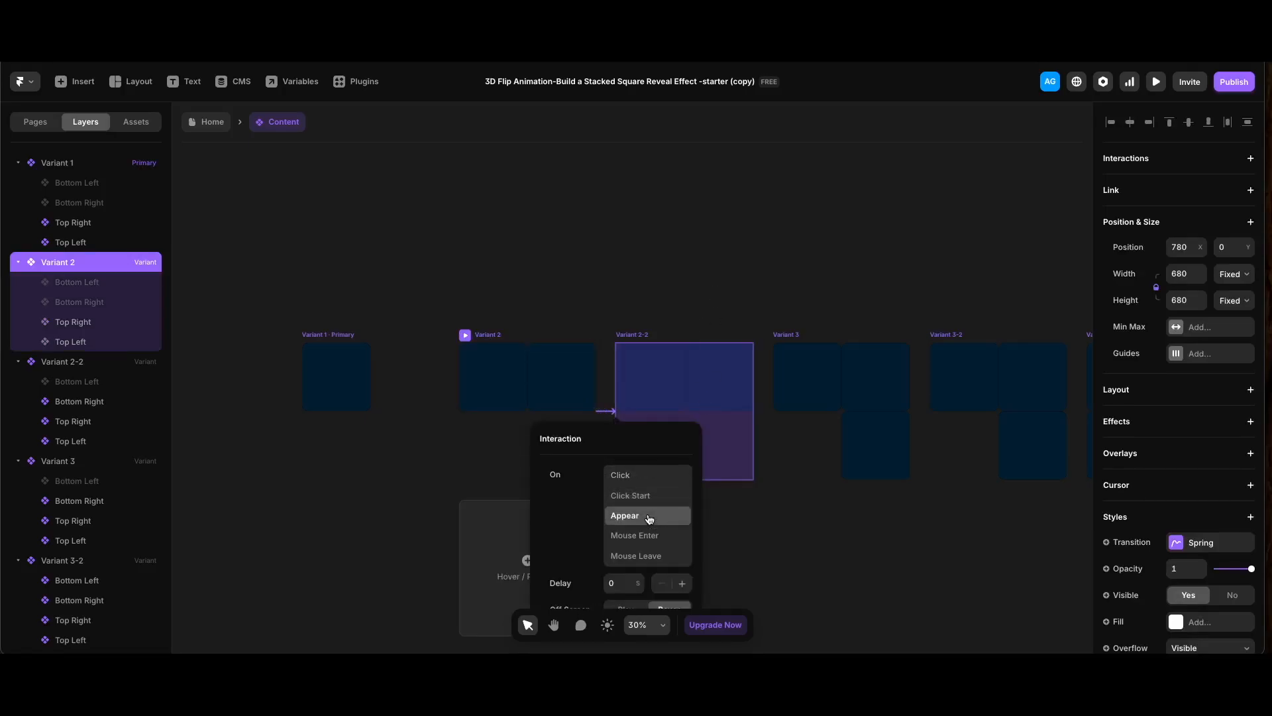
pyautogui.click(648, 516)
pyautogui.click(1001, 248)
pyautogui.write('0.3')
pyautogui.press('Return')
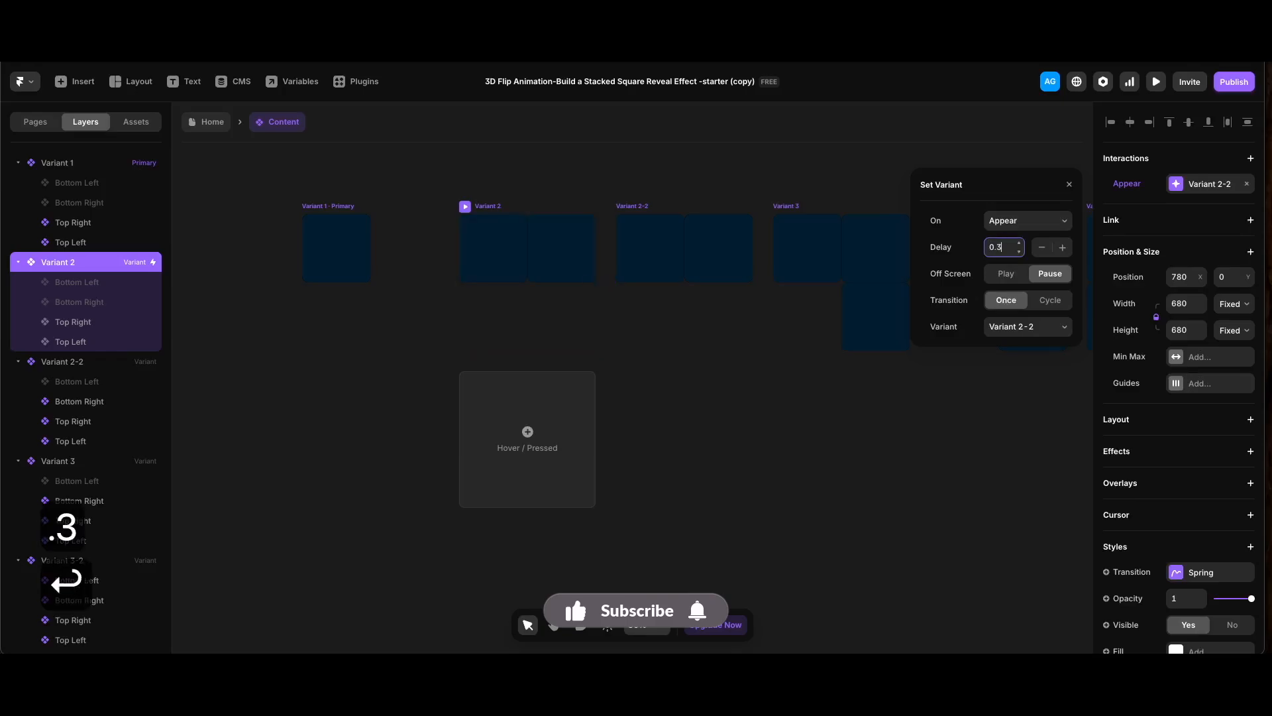
pyautogui.click(1203, 572)
pyautogui.moveTo(1043, 573); pyautogui.dragTo(862, 569)
# - Make Variant 2-2 switch to Variant 3 on Appear with a 0.3 s delay
pyautogui.click(636, 206)
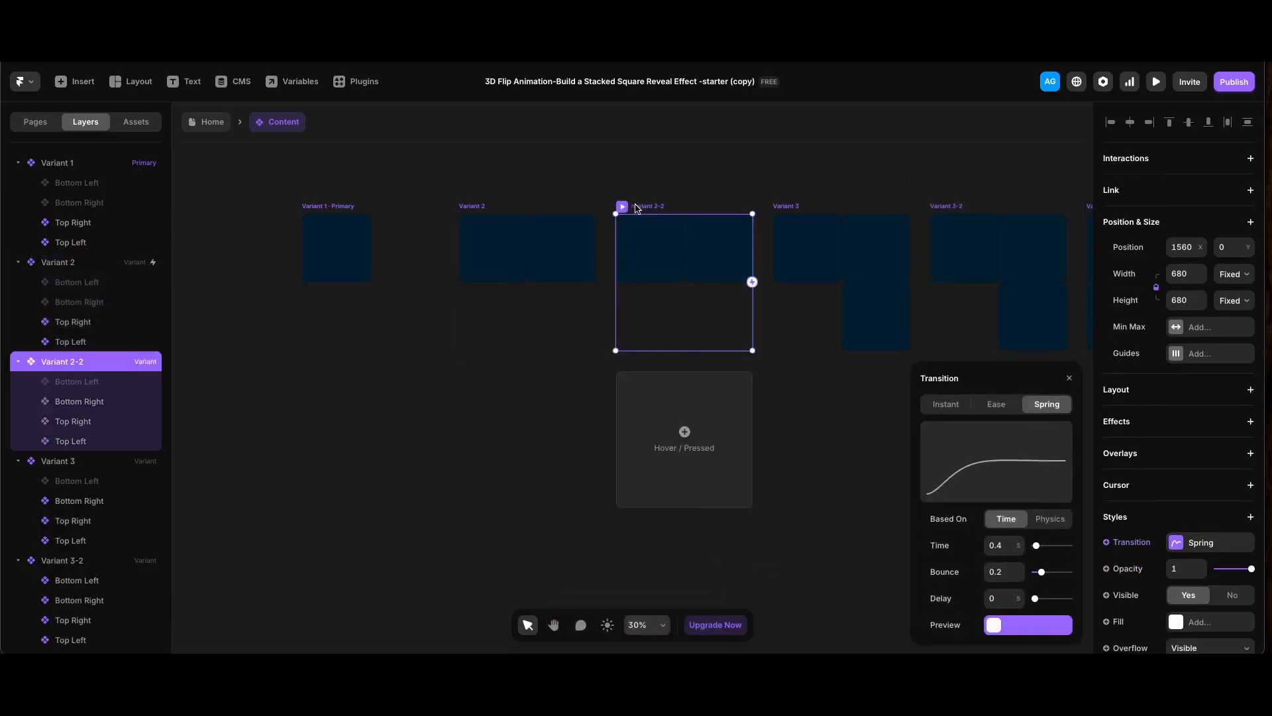
pyautogui.moveTo(752, 282); pyautogui.dragTo(888, 277)
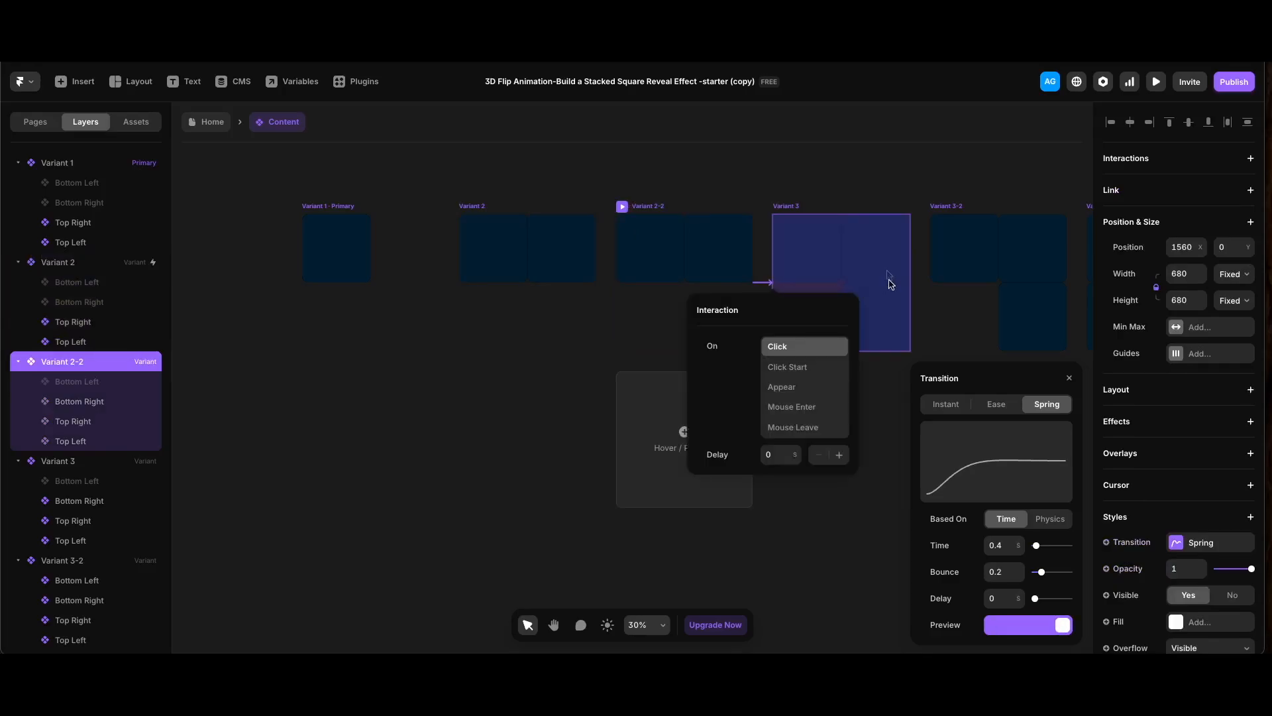
pyautogui.click(791, 389)
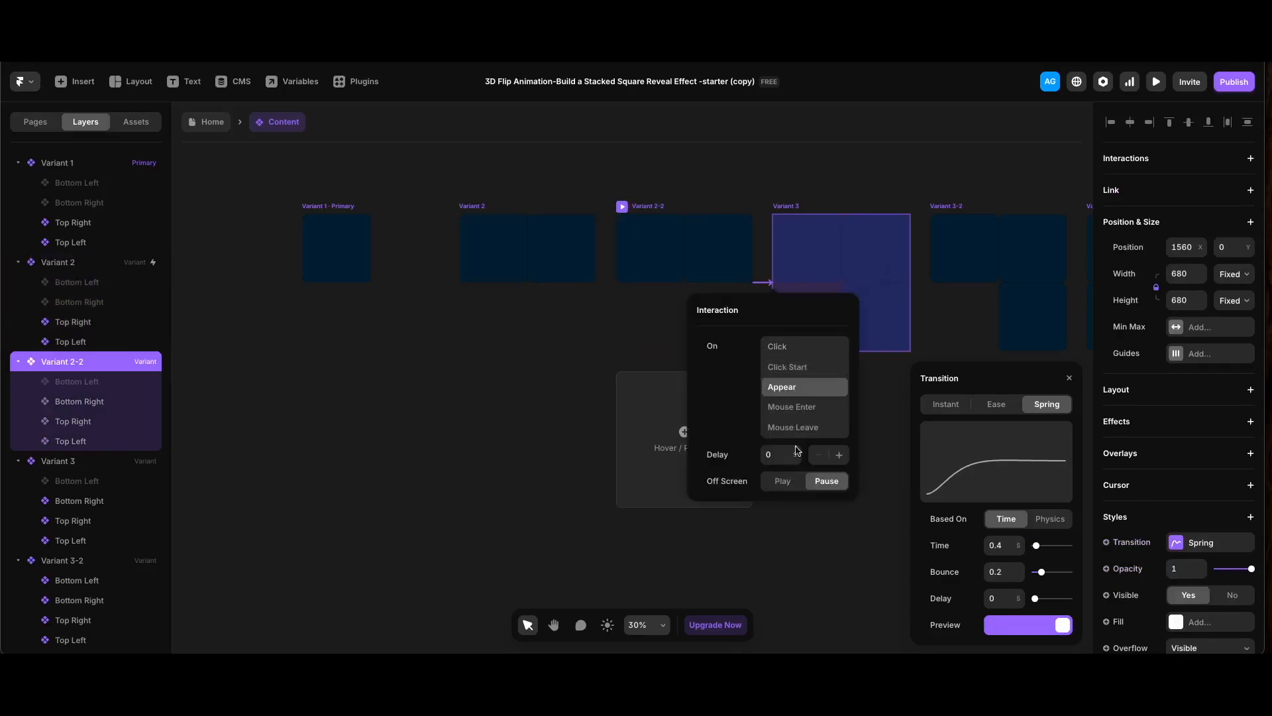
pyautogui.click(776, 457)
pyautogui.write('.3')
pyautogui.press('Return')
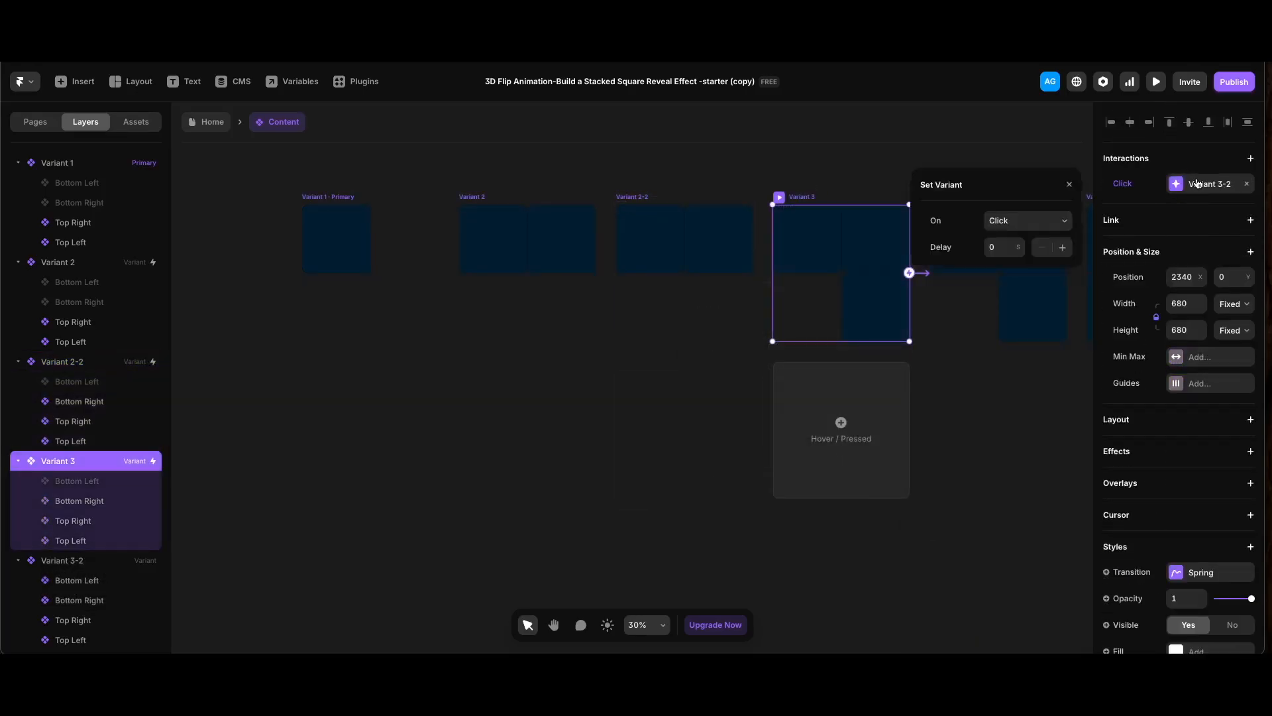
# - Make Variant 3 switch to Variant 3-2 on Appear, and Variant 3-2 switch to Variant 4 on Appear with a 0.3 s delay
pyautogui.press('super+z')
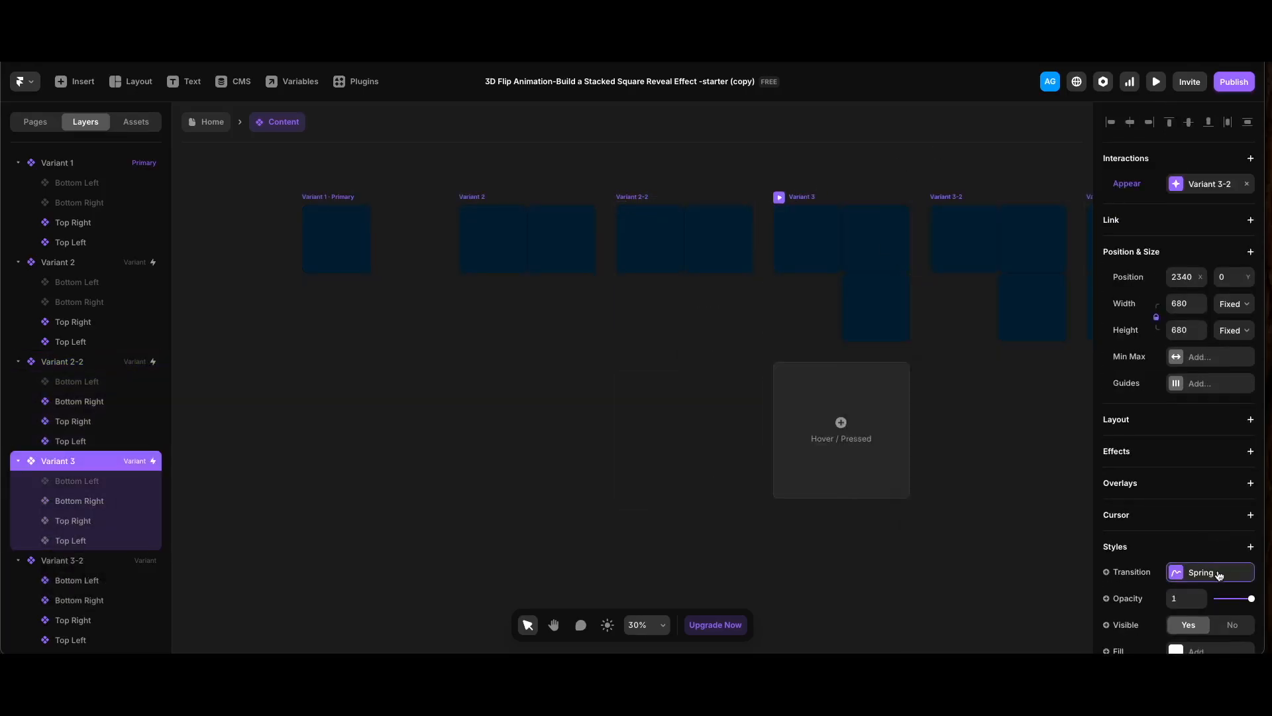
pyautogui.click(1188, 572)
pyautogui.hscroll(5, 654, 151)
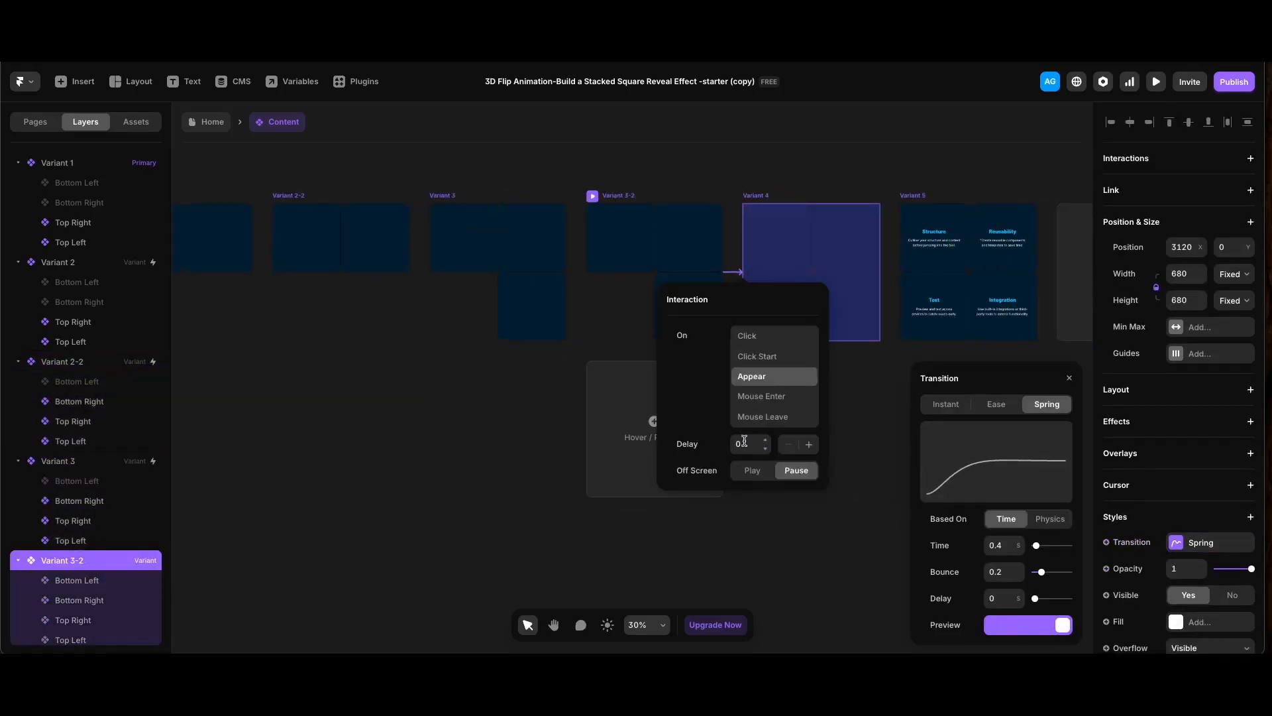
pyautogui.write('.3')
pyautogui.press('Return')
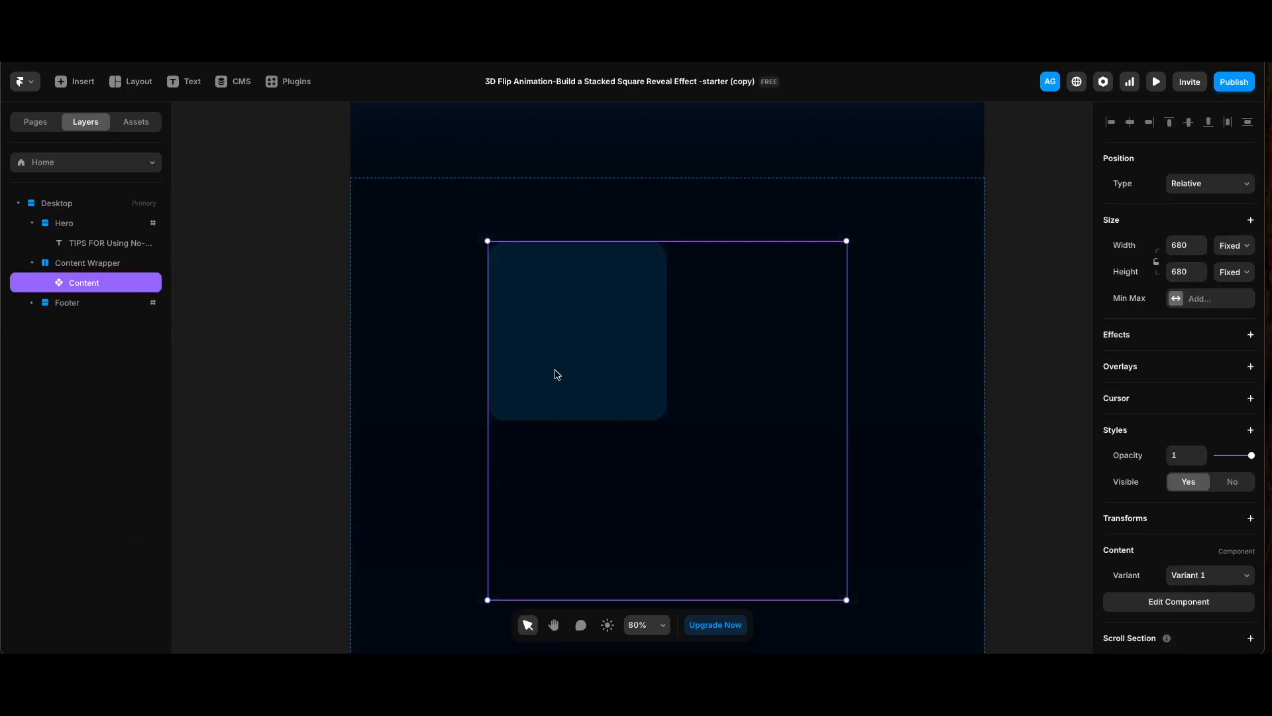
# - Add a Scroll Variant effect to the Content component on the Home page, triggered by Layer in View, from Variant 1 to Variant 2
pyautogui.scroll(-5, 555, 374)
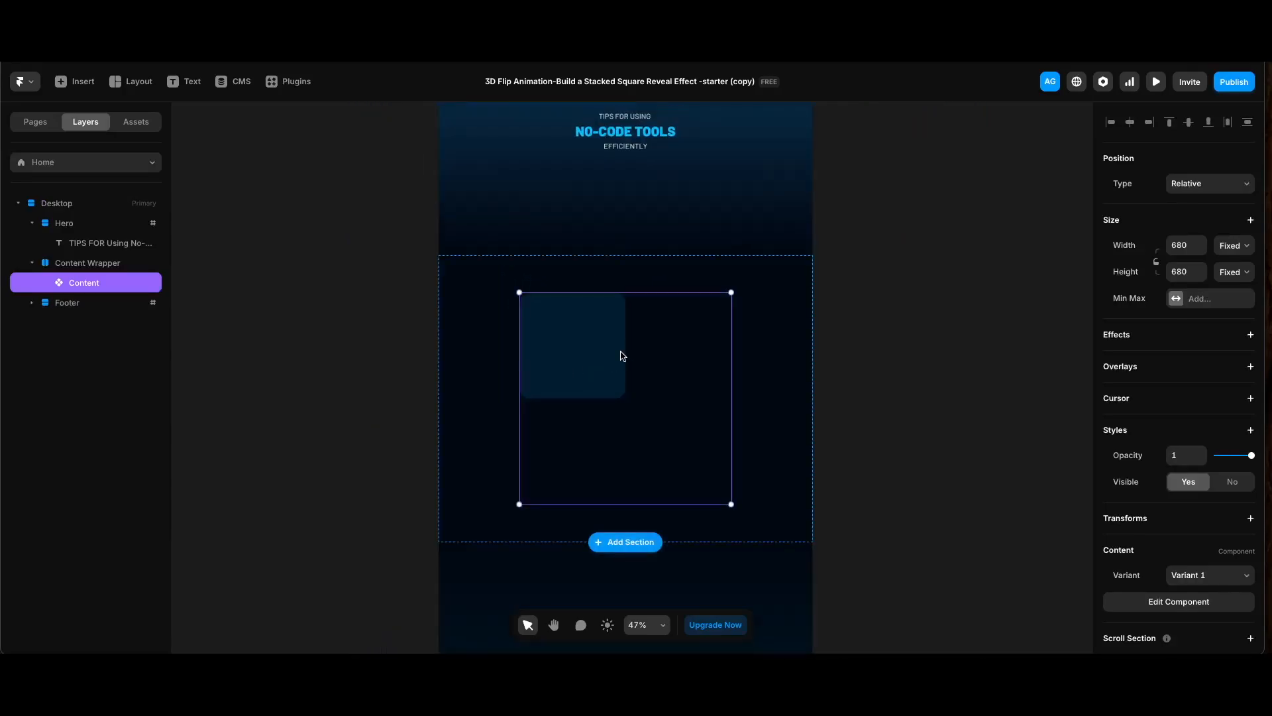
pyautogui.click(1194, 336)
pyautogui.click(1166, 515)
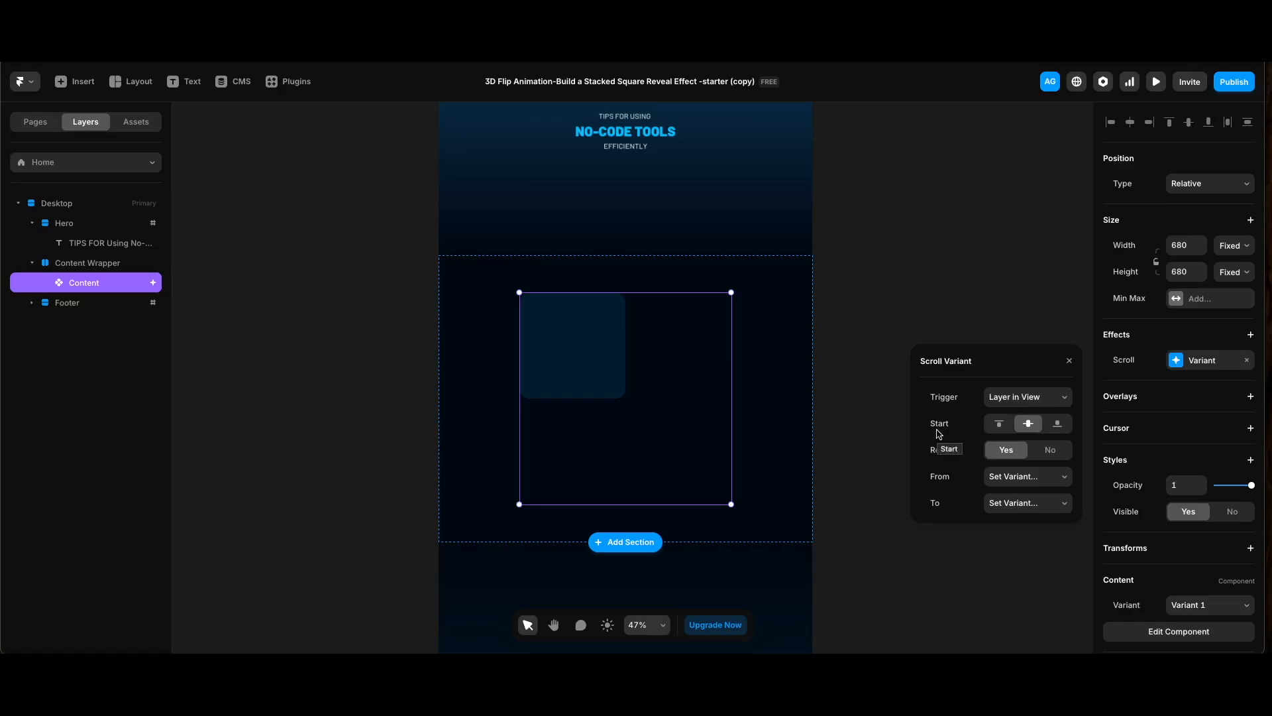
pyautogui.click(1016, 478)
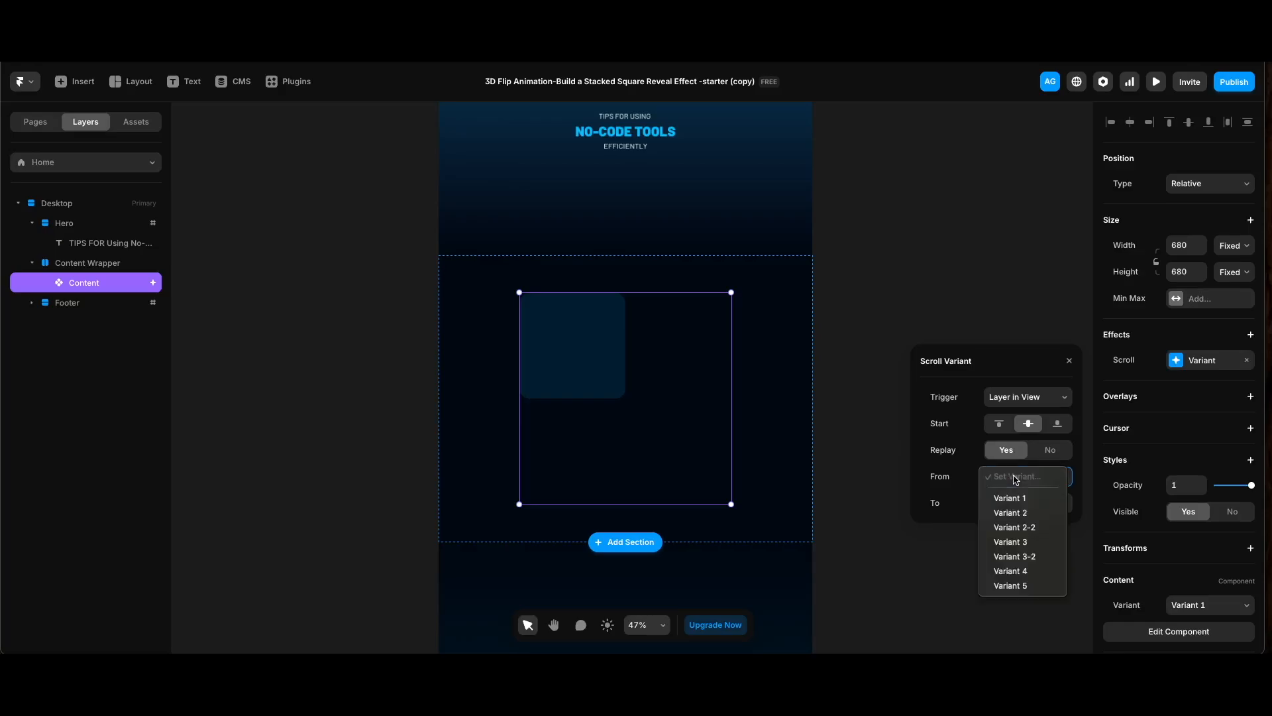
pyautogui.click(1010, 498)
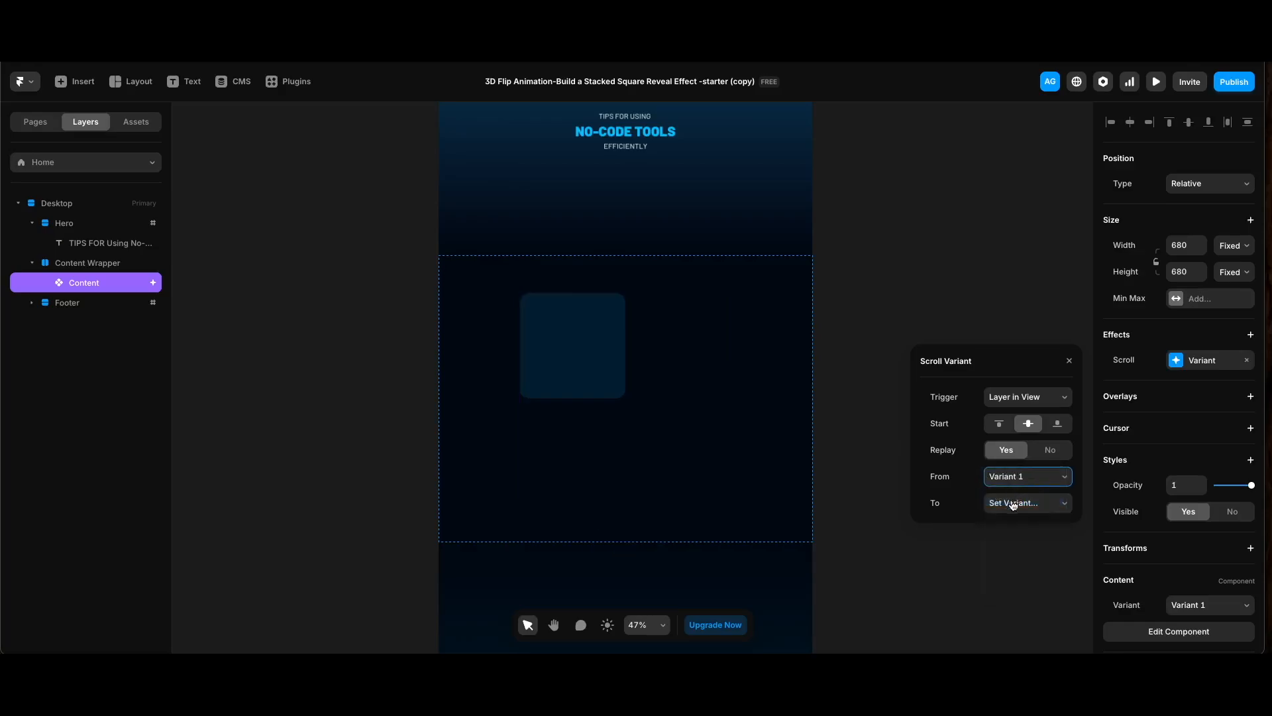
pyautogui.click(1014, 502)
pyautogui.click(1010, 538)
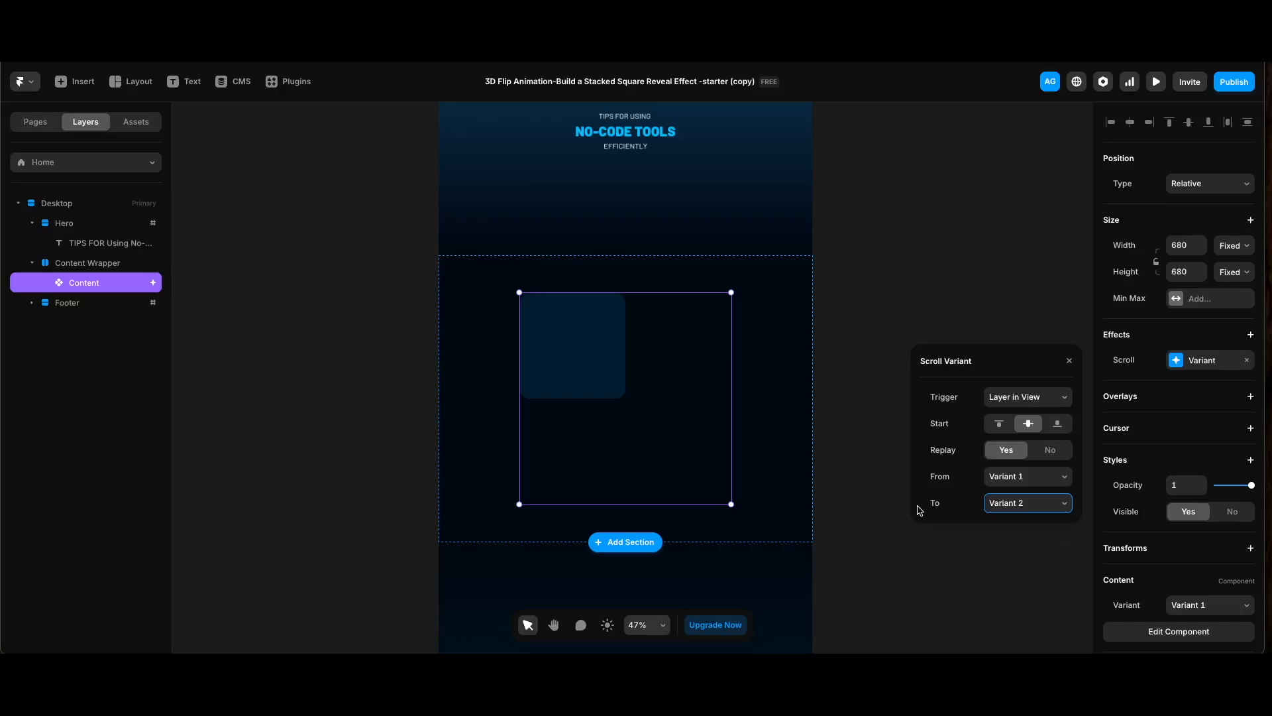
pyautogui.click(875, 456)
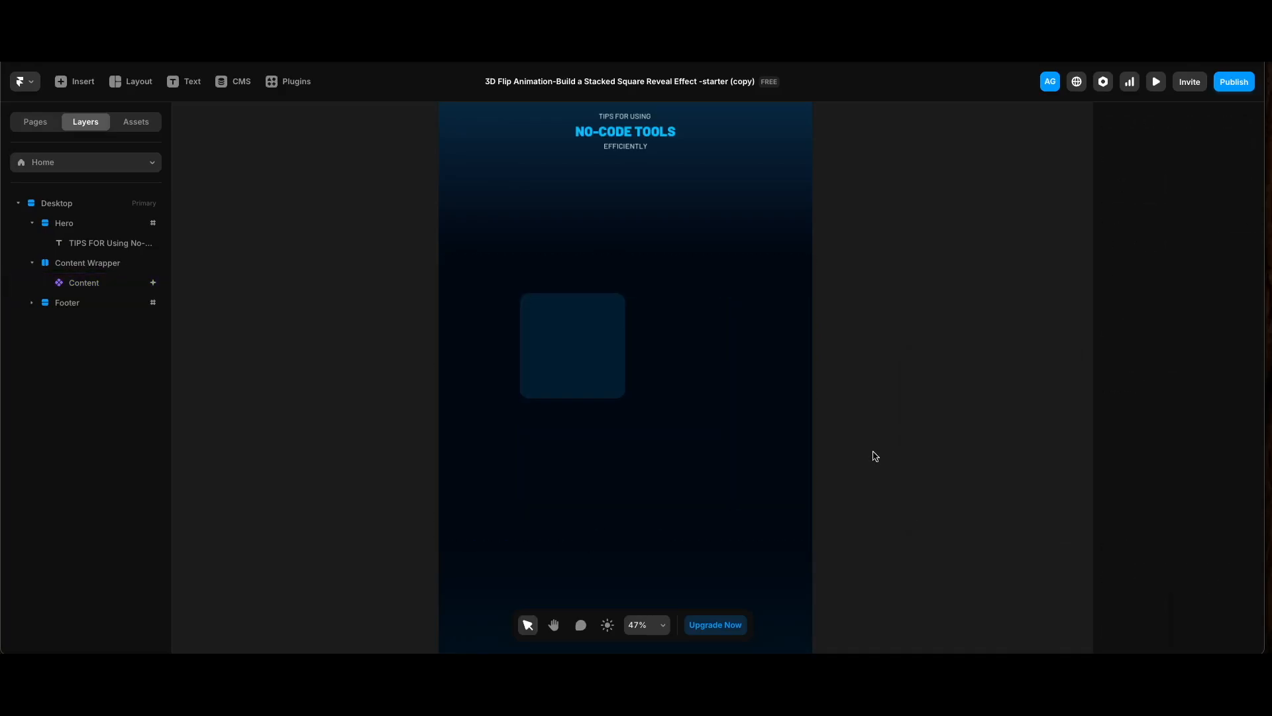
# - Preview the Home page and scroll through it repeatedly to examine the card flip animation and its replay
pyautogui.press('super+p')
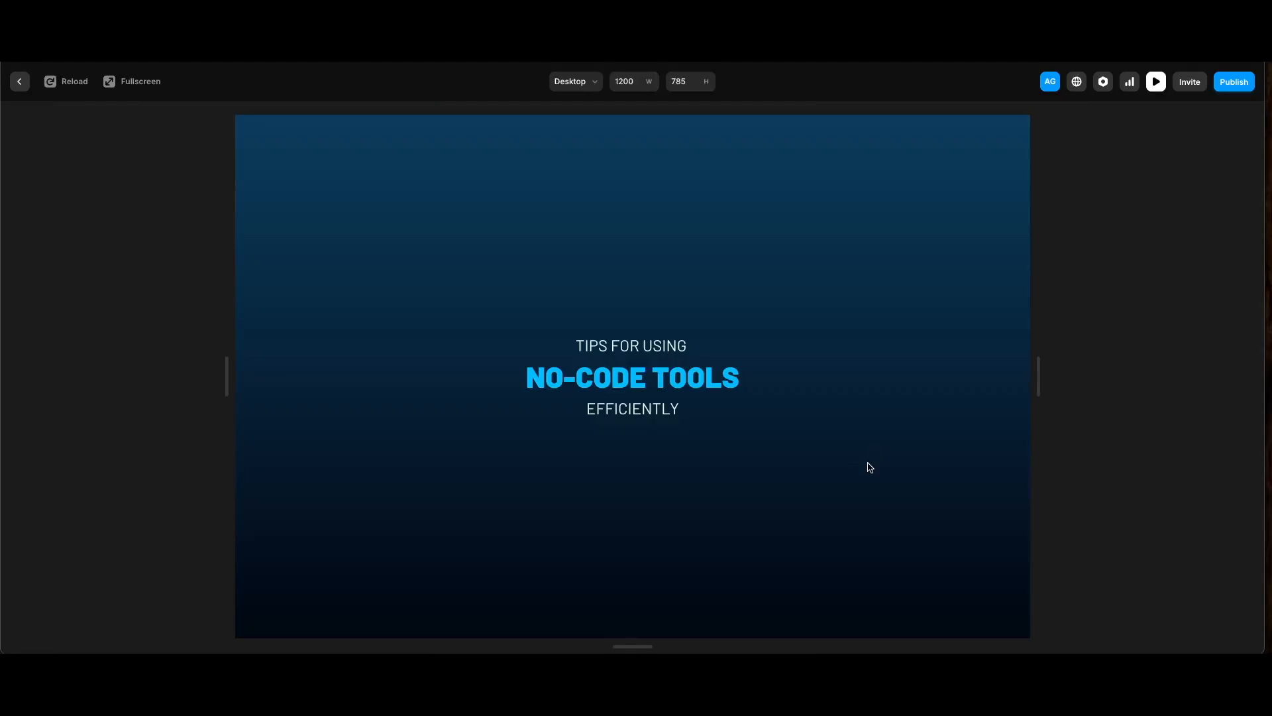
pyautogui.scroll(-5, 870, 467)
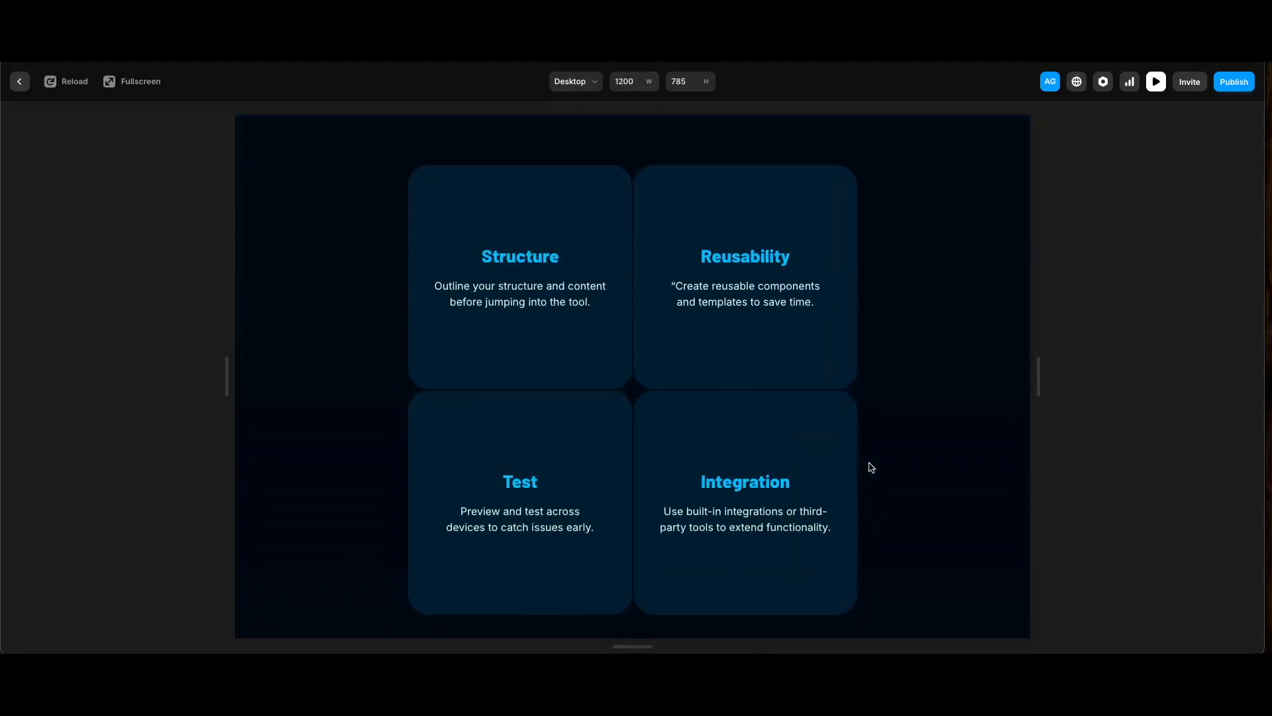
pyautogui.scroll(5, 870, 468)
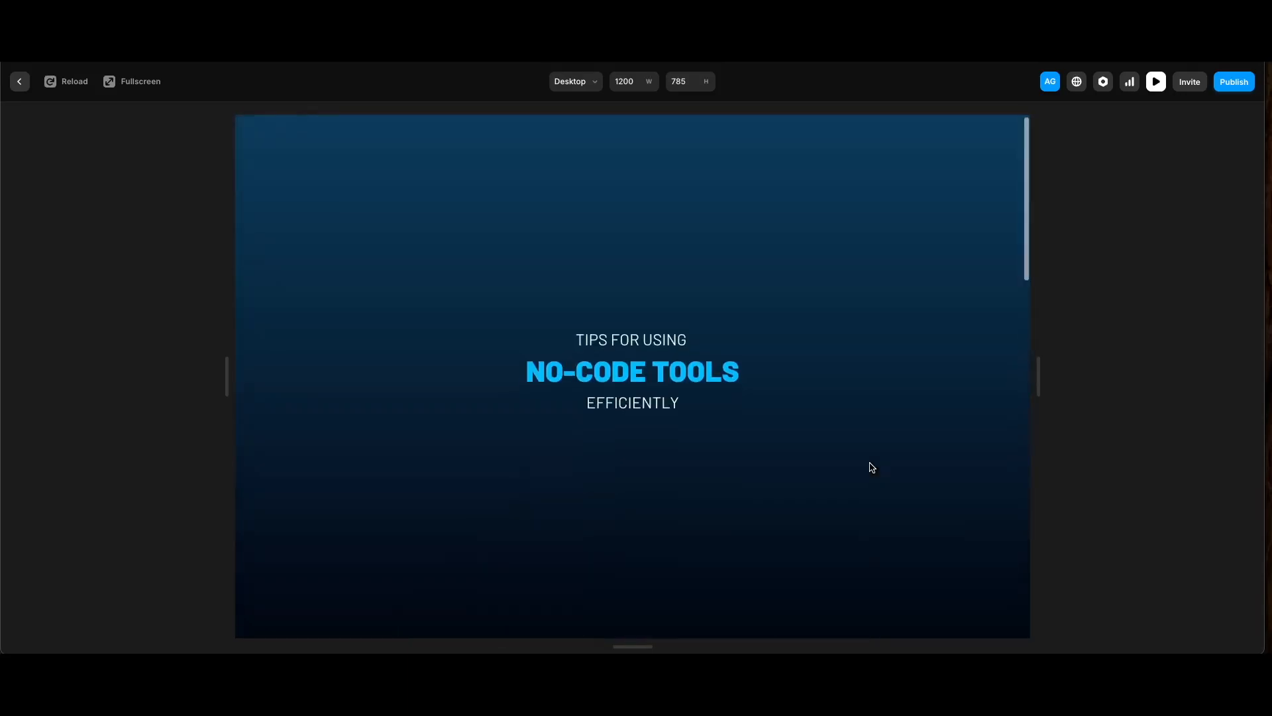
pyautogui.scroll(-5, 870, 467)
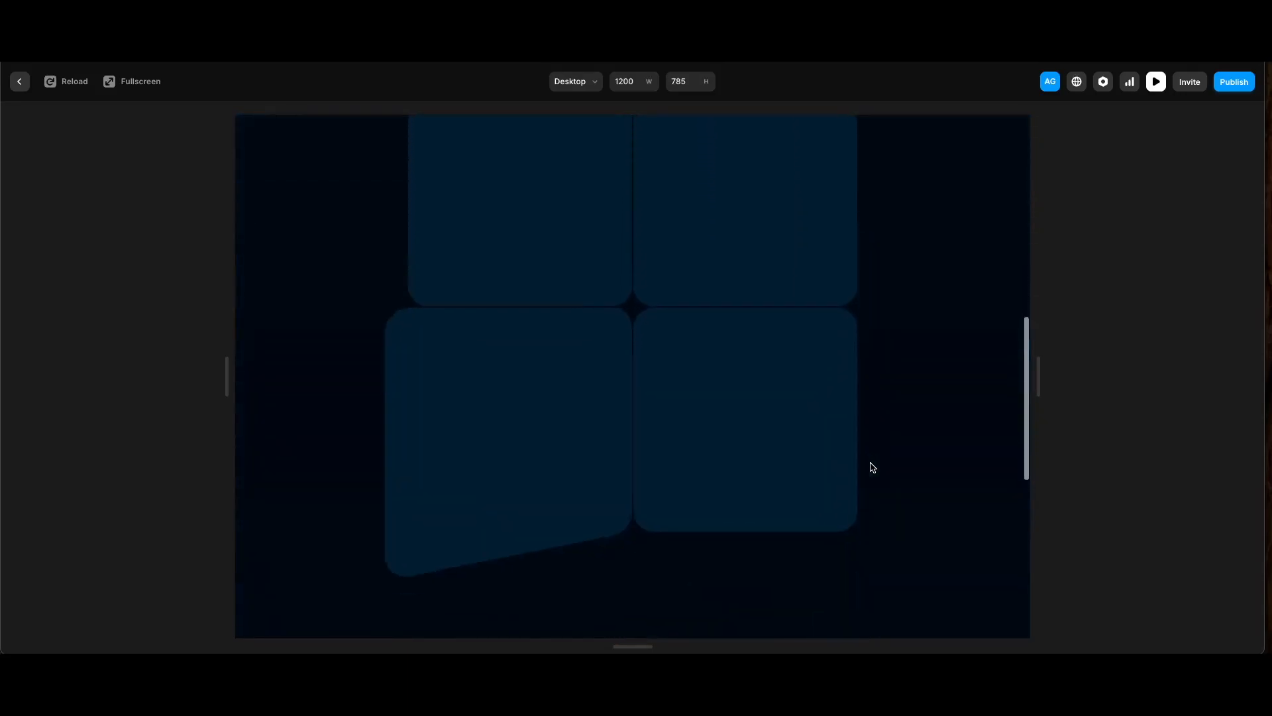
pyautogui.scroll(5, 870, 466)
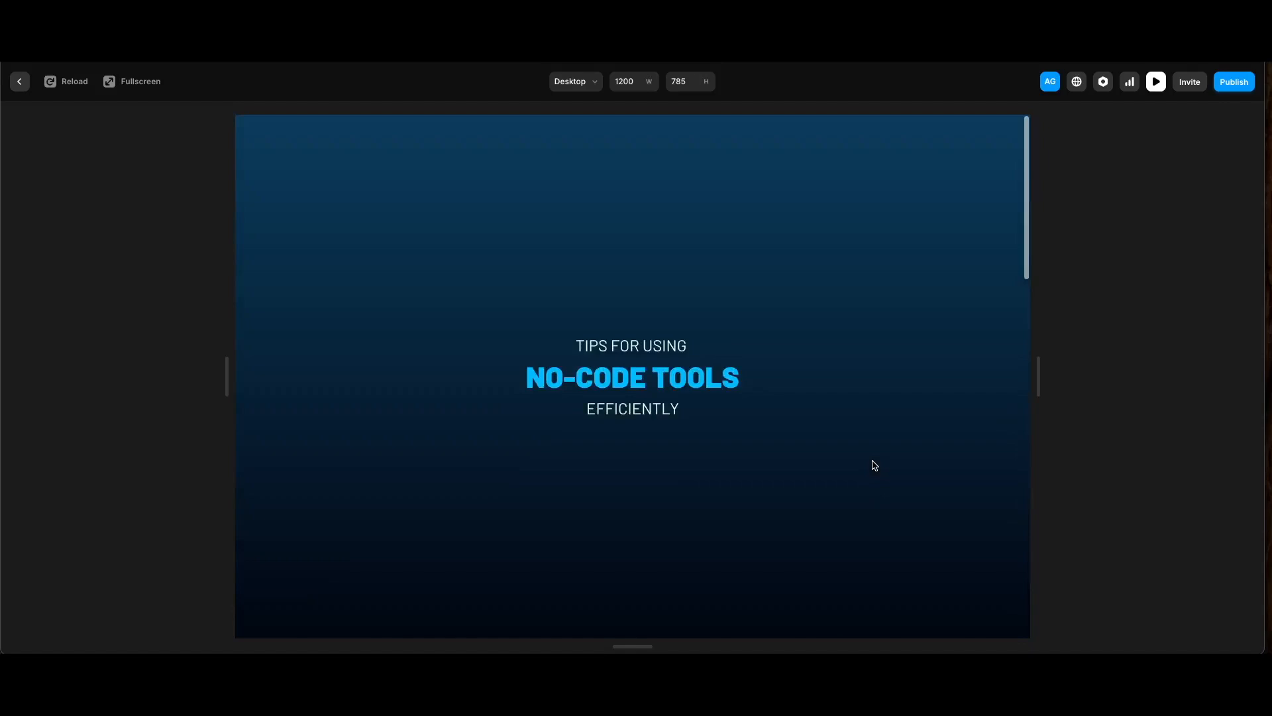
pyautogui.scroll(-5, 874, 466)
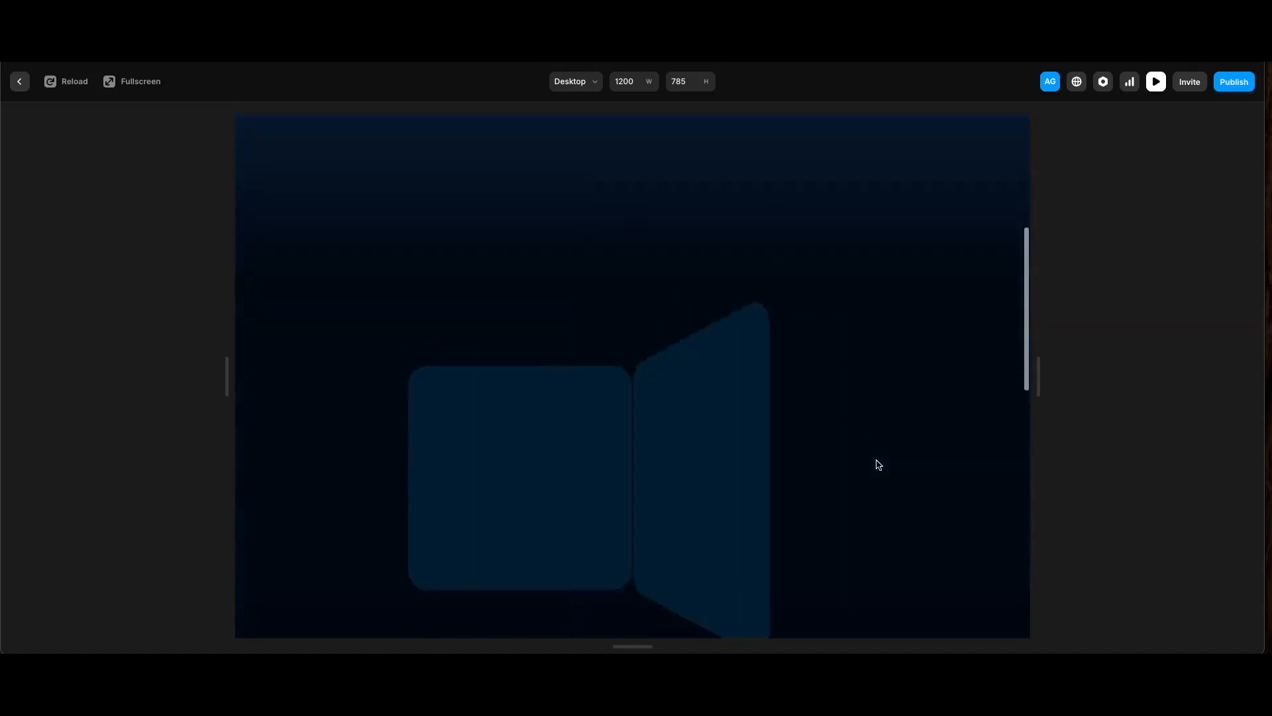